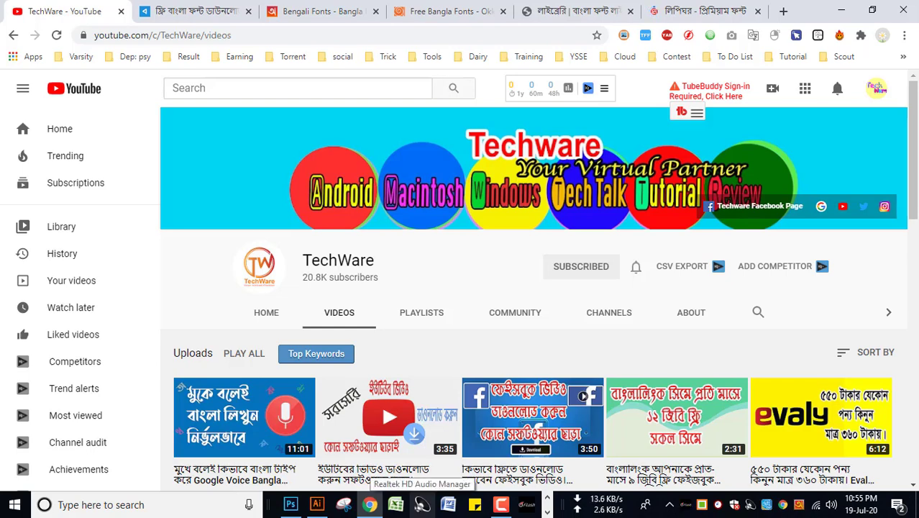
# Step: Switch from the YouTube page in Chrome to Adobe Illustrator from the taskbar
pyautogui.click(290, 504)
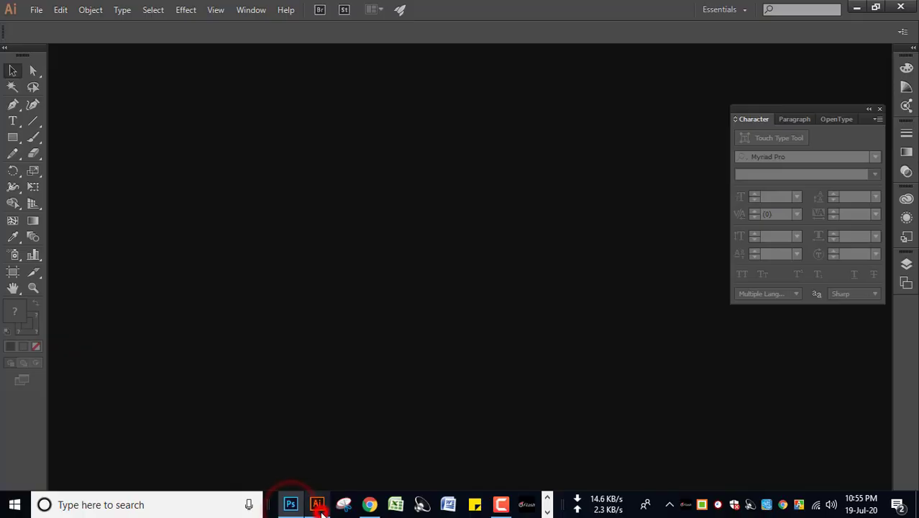
# Step: Create a new blank Illustrator document with default settings, then bring up the Photoshop Bengali text file
pyautogui.click(36, 10)
pyautogui.click(81, 26)
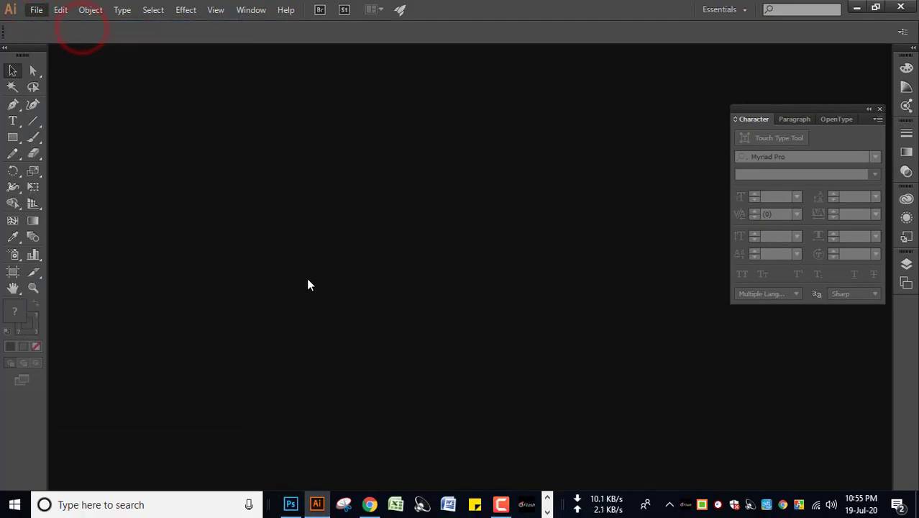
pyautogui.click(549, 373)
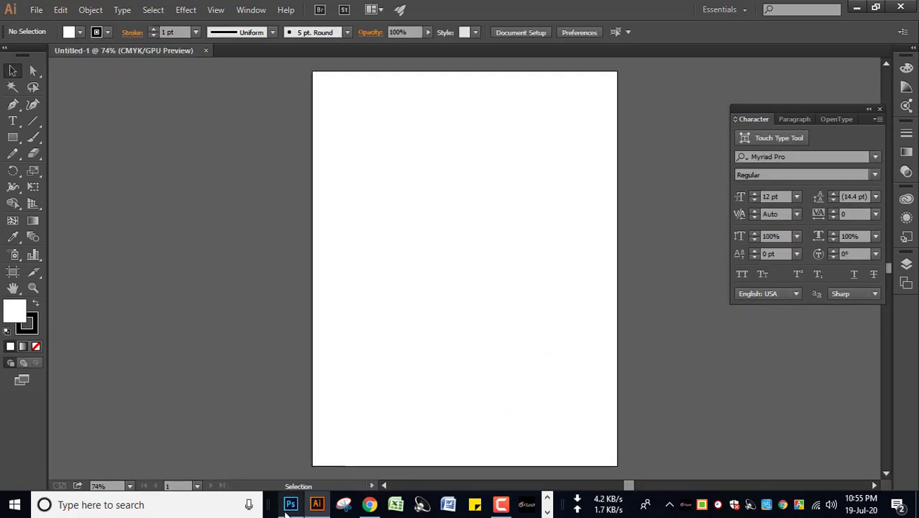
pyautogui.click(290, 505)
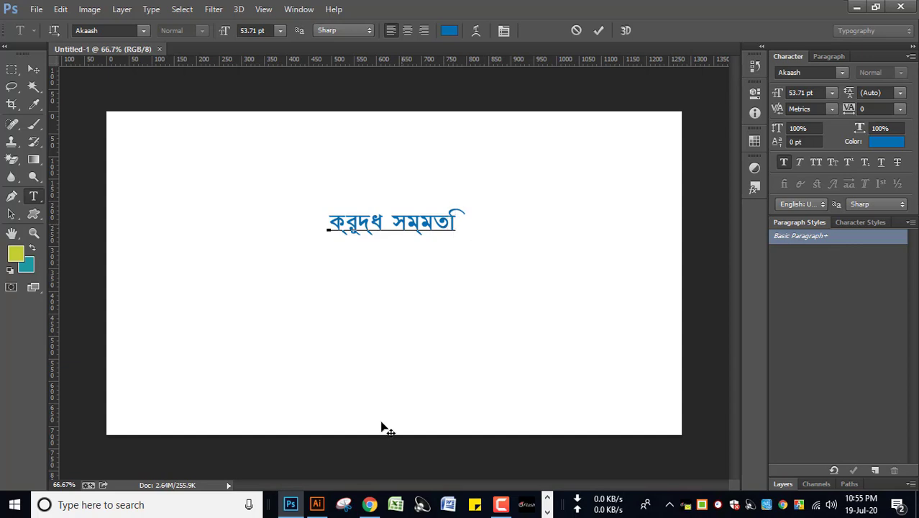
# Step: Select and delete all the Bengali text on the Photoshop layer, then return to the TechWare YouTube page
pyautogui.click(318, 509)
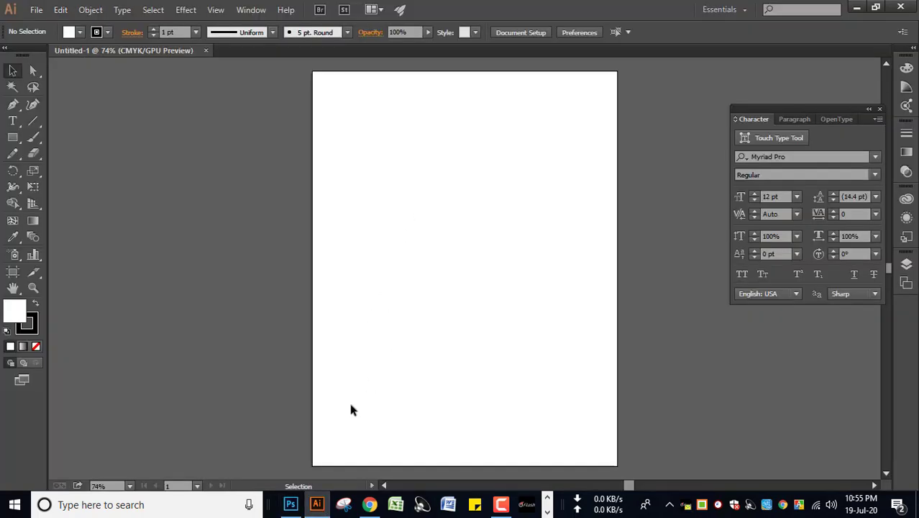
pyautogui.moveTo(369, 505)
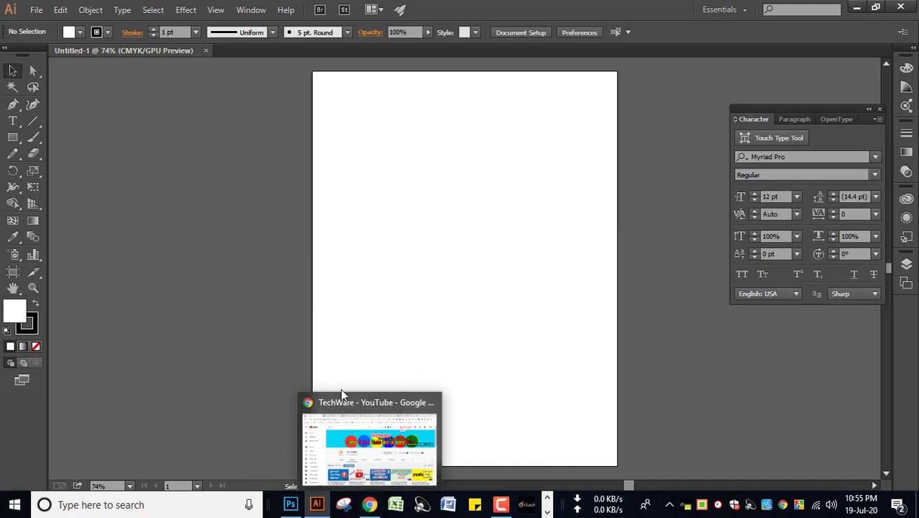
pyautogui.click(291, 504)
pyautogui.hotkey('ctrl', 'a')
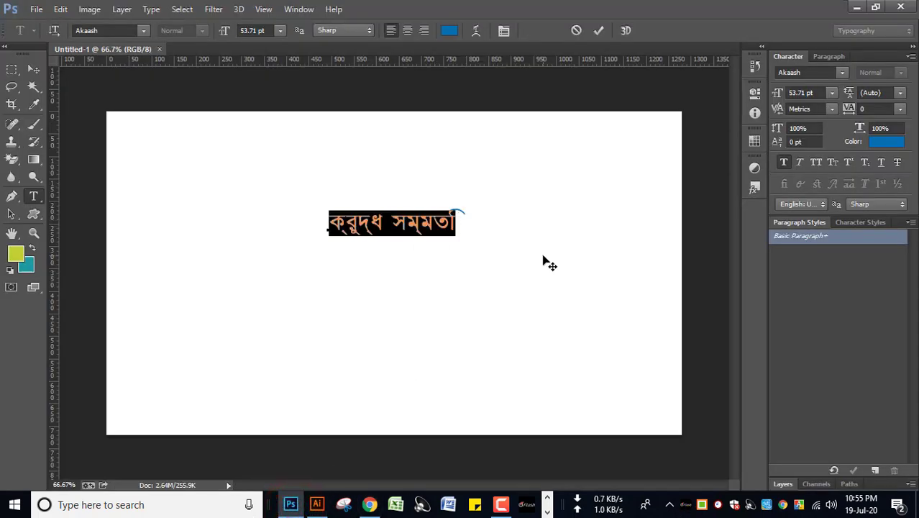
pyautogui.press('BackSpace')
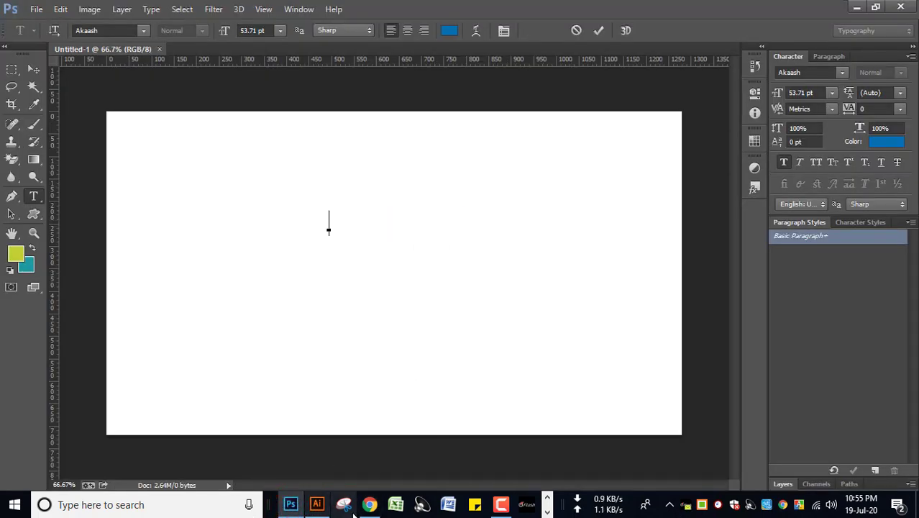
pyautogui.click(369, 504)
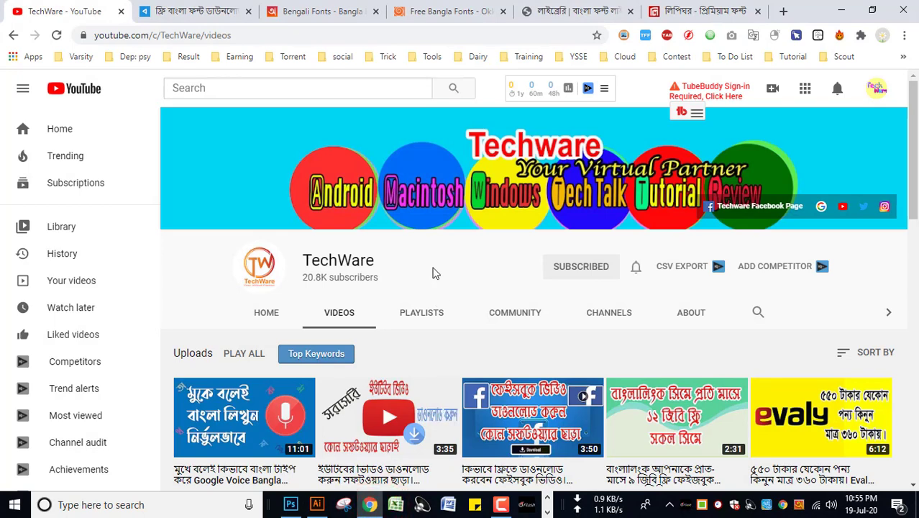
# Step: Unsubscribe and resubscribe to TechWare, setting channel notifications to All
pyautogui.click(577, 274)
pyautogui.click(523, 306)
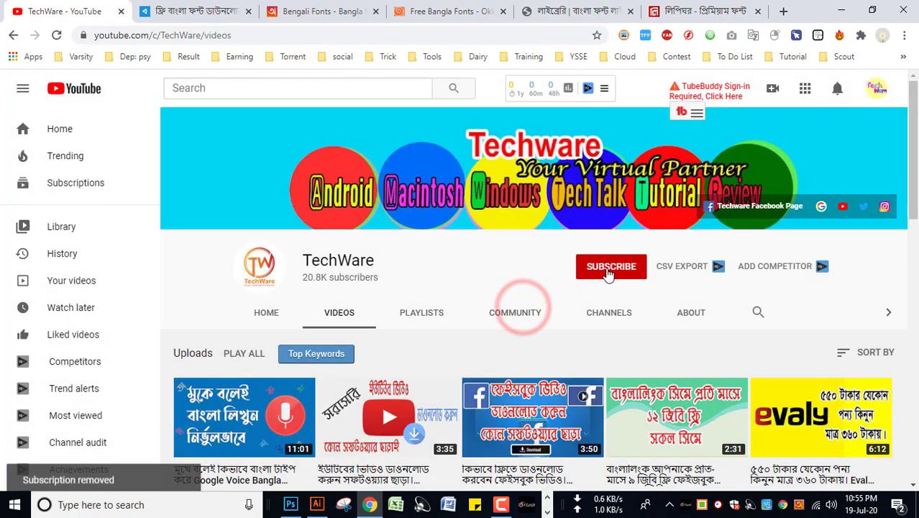
pyautogui.click(606, 270)
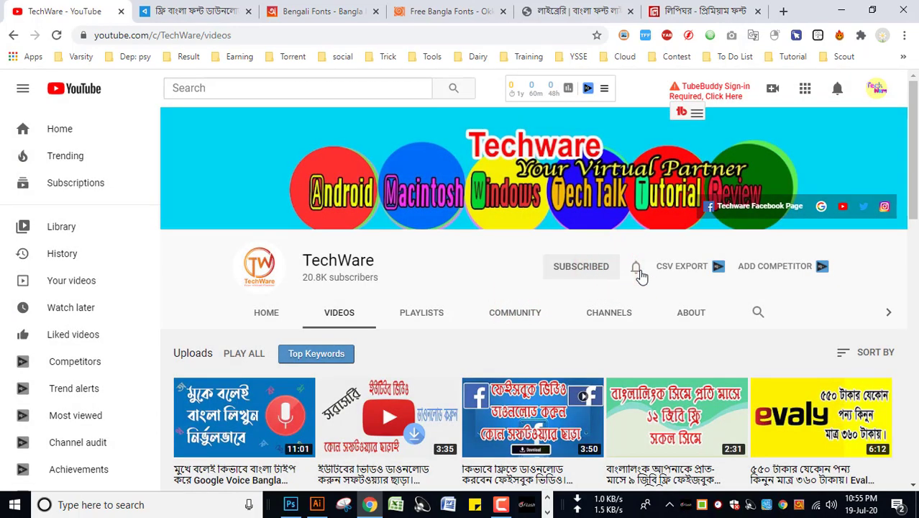
pyautogui.click(637, 268)
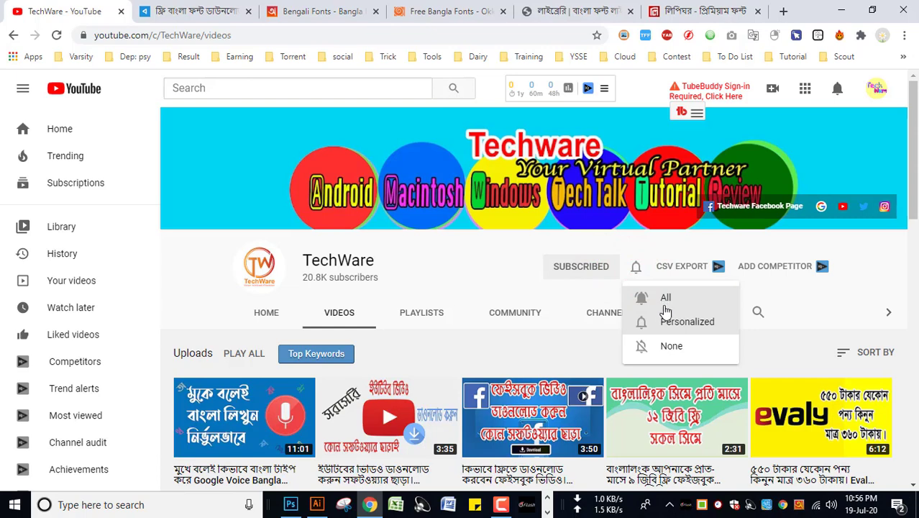
pyautogui.click(663, 300)
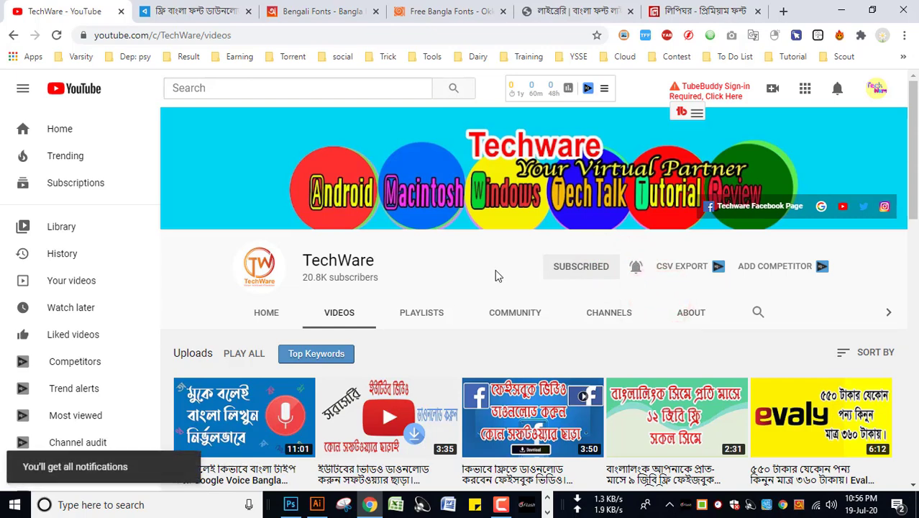
# Step: Scroll OmicronLab's free Bangla font list past NikoshLight, then go to the Okkhor52 All Fonts page
pyautogui.click(204, 7)
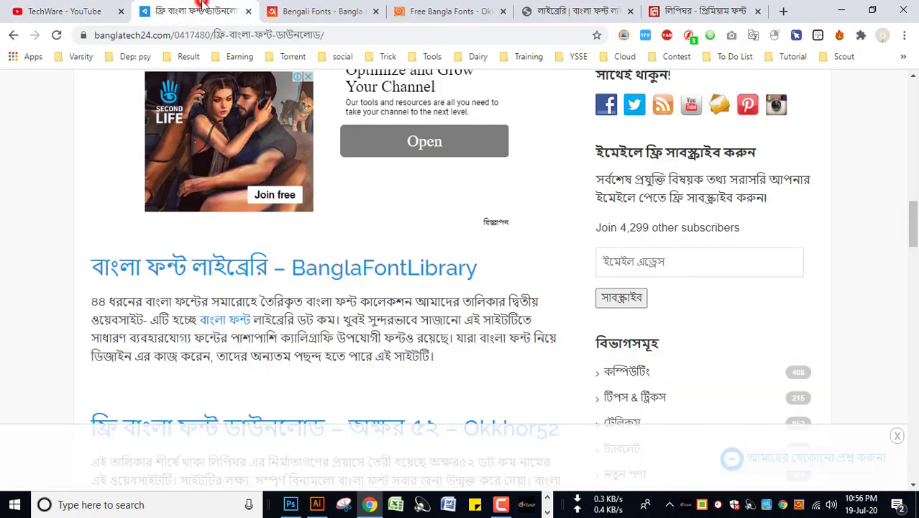
pyautogui.click(324, 11)
pyautogui.scroll(5, 322, 236)
pyautogui.scroll(5, 323, 236)
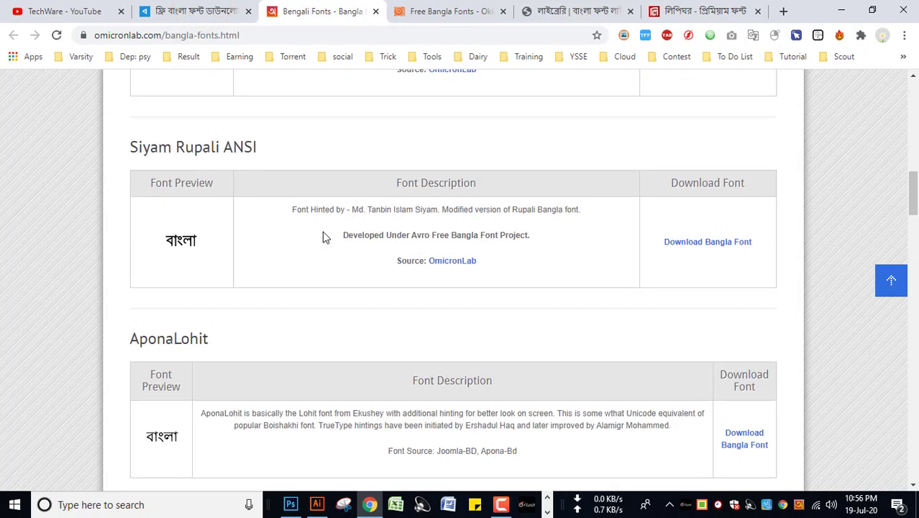
pyautogui.scroll(5, 295, 195)
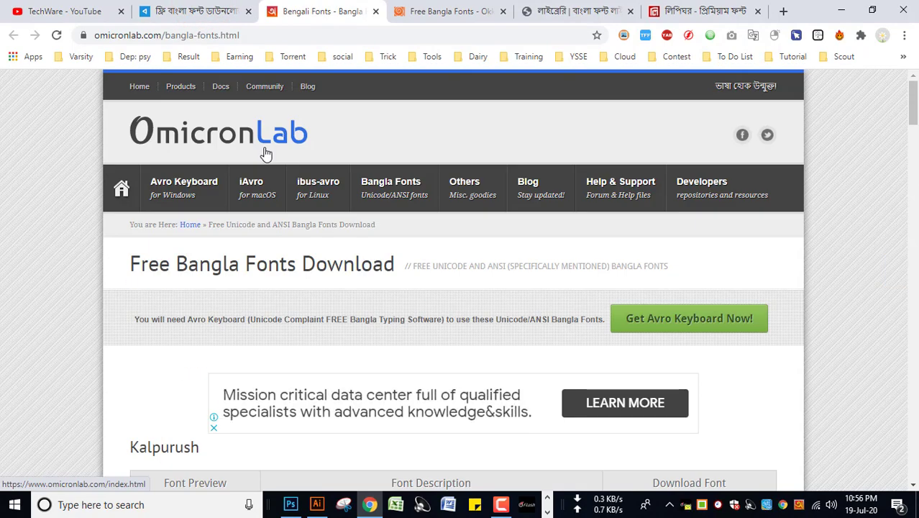
pyautogui.scroll(-1, 277, 212)
pyautogui.scroll(-5, 295, 231)
pyautogui.scroll(-5, 301, 240)
pyautogui.scroll(-5, 300, 240)
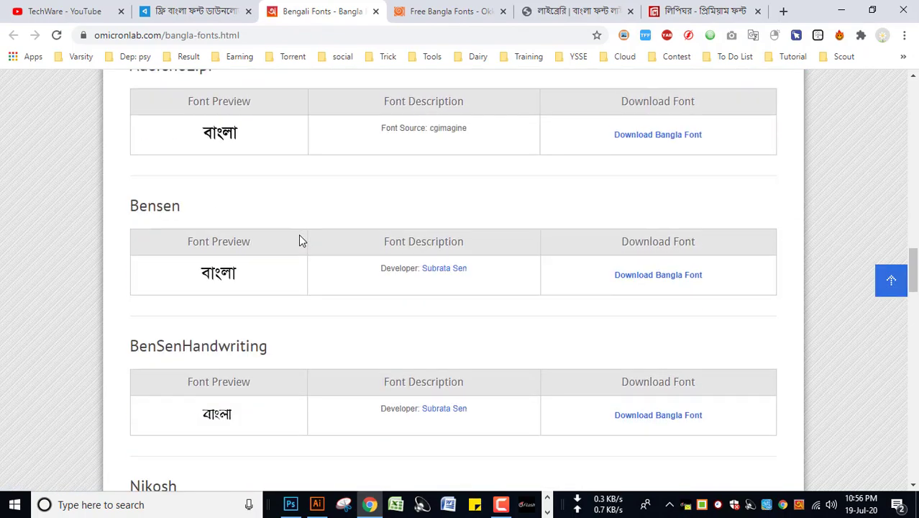
pyautogui.scroll(-5, 301, 240)
pyautogui.scroll(-4, 301, 239)
pyautogui.scroll(-5, 300, 240)
pyautogui.scroll(5, 301, 239)
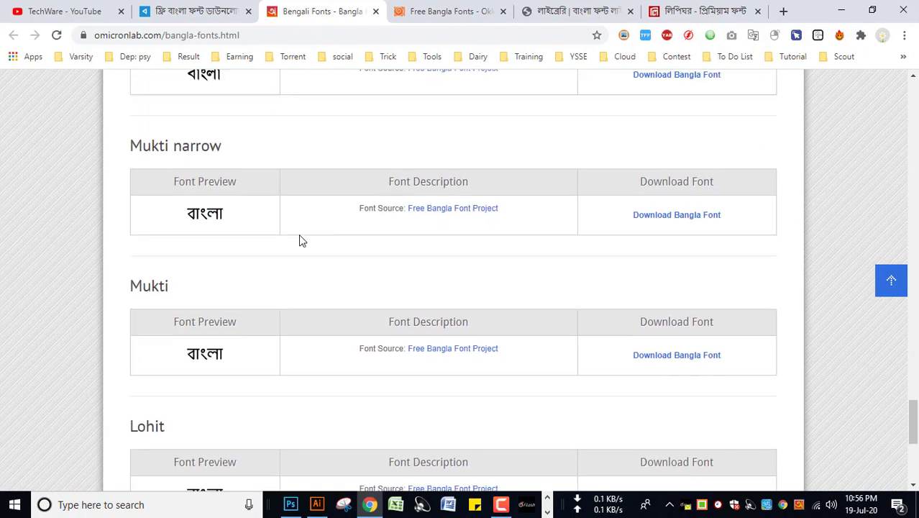
pyautogui.scroll(5, 301, 240)
pyautogui.scroll(3, 302, 242)
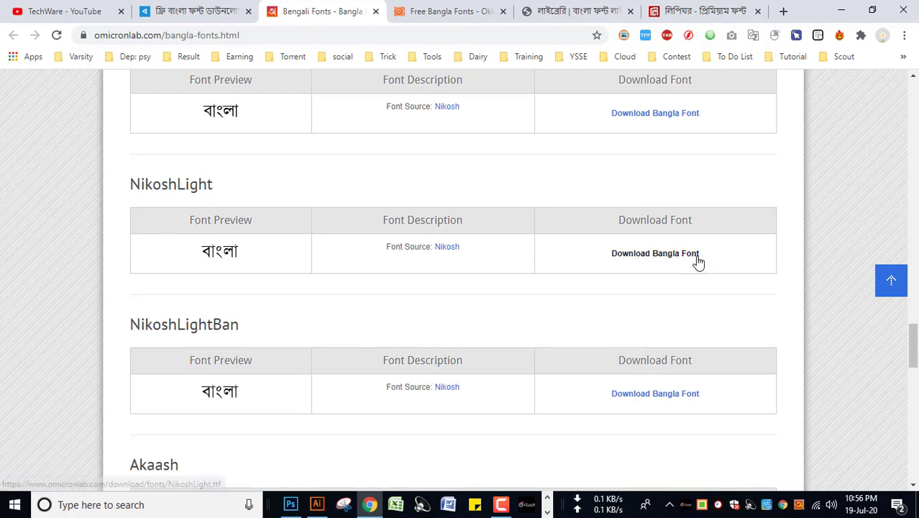
pyautogui.click(431, 10)
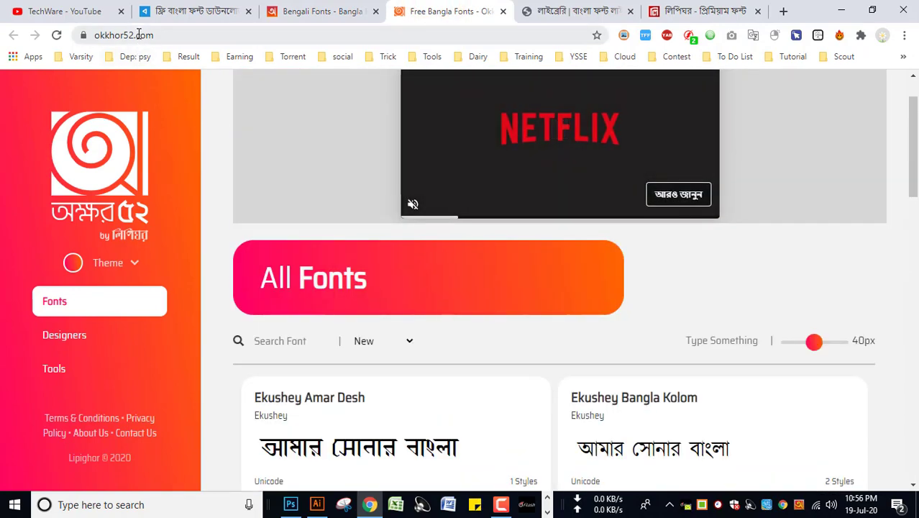
# Step: Scroll through Okkhor52's Ekushey font cards, then show the Bangla Font Library page with Siyam Rupali and Sagar
pyautogui.scroll(-4, 436, 347)
pyautogui.scroll(-6, 434, 347)
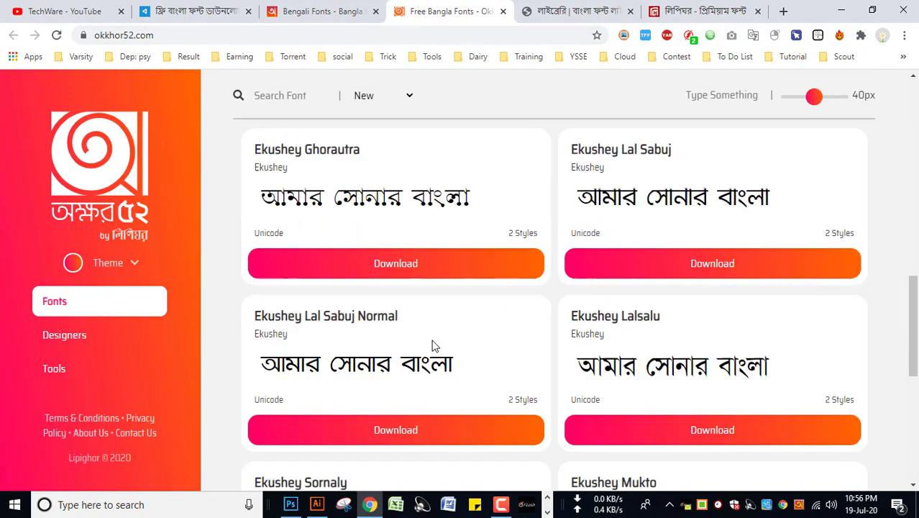
pyautogui.scroll(-5, 433, 344)
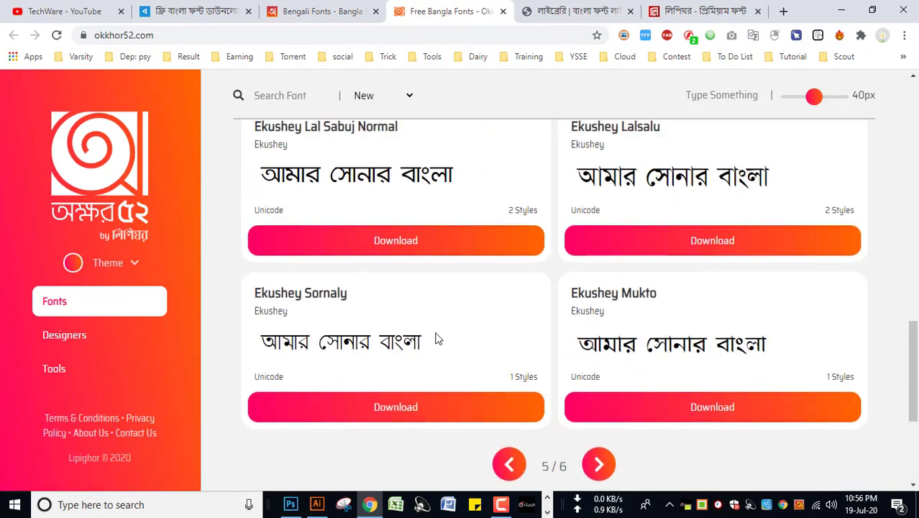
pyautogui.scroll(-3, 562, 308)
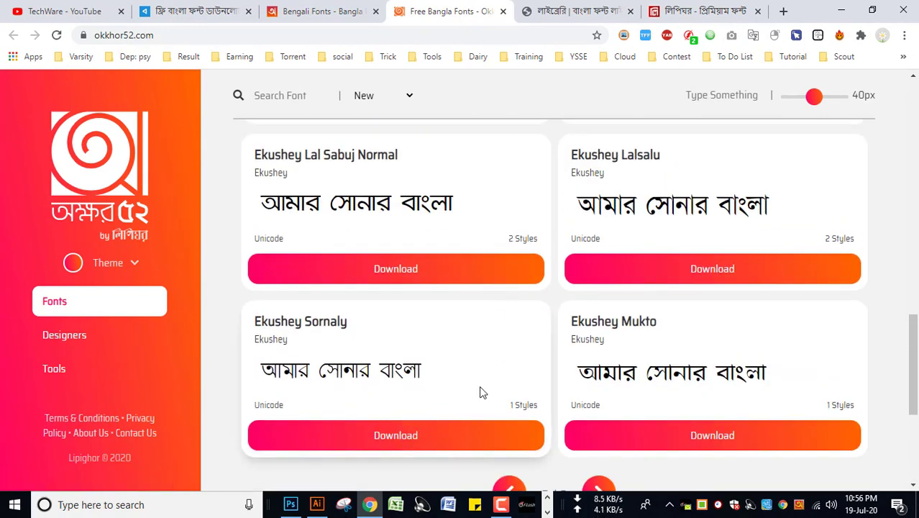
pyautogui.scroll(1, 495, 324)
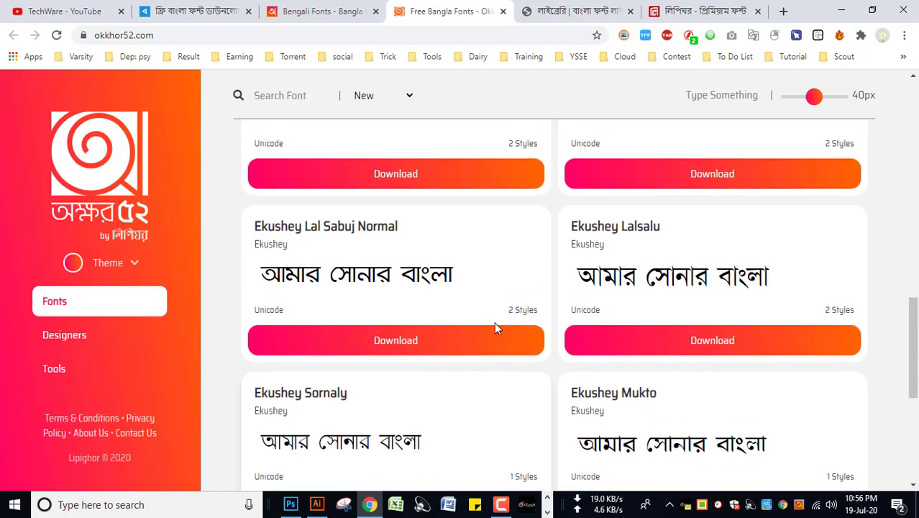
pyautogui.scroll(2, 494, 325)
pyautogui.scroll(2, 828, 294)
pyautogui.scroll(2, 530, 314)
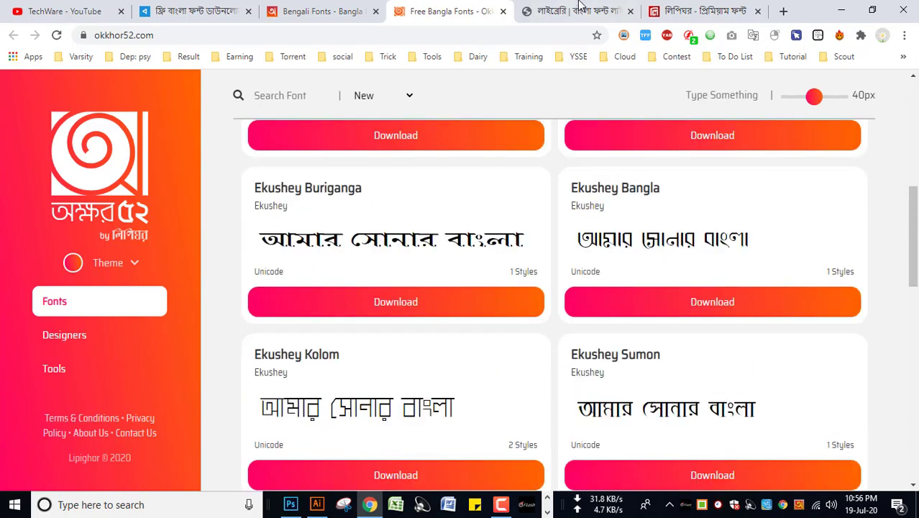
pyautogui.hotkey('ctrl', 'Tab')
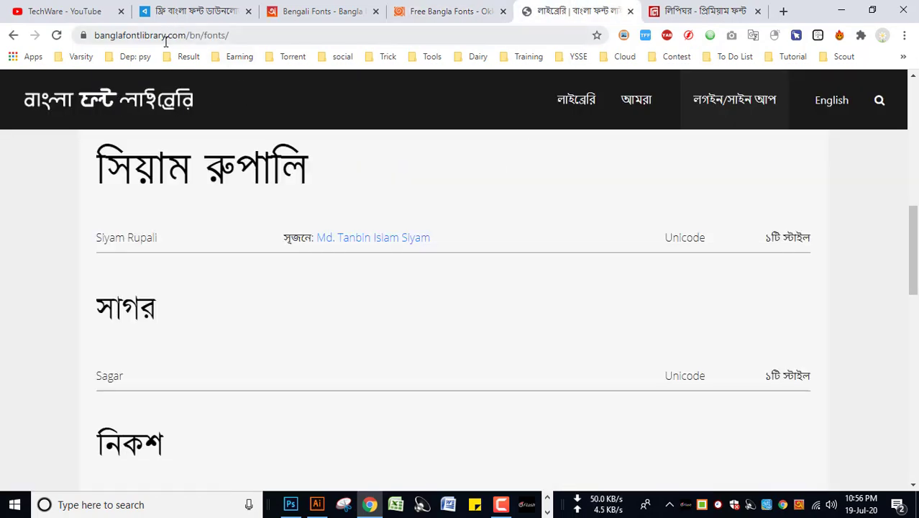
# Step: Scroll Bangla Font Library's font list down to Charukola and back, then show Lipighor's Premium Font page
pyautogui.scroll(-4, 326, 249)
pyautogui.scroll(-5, 326, 250)
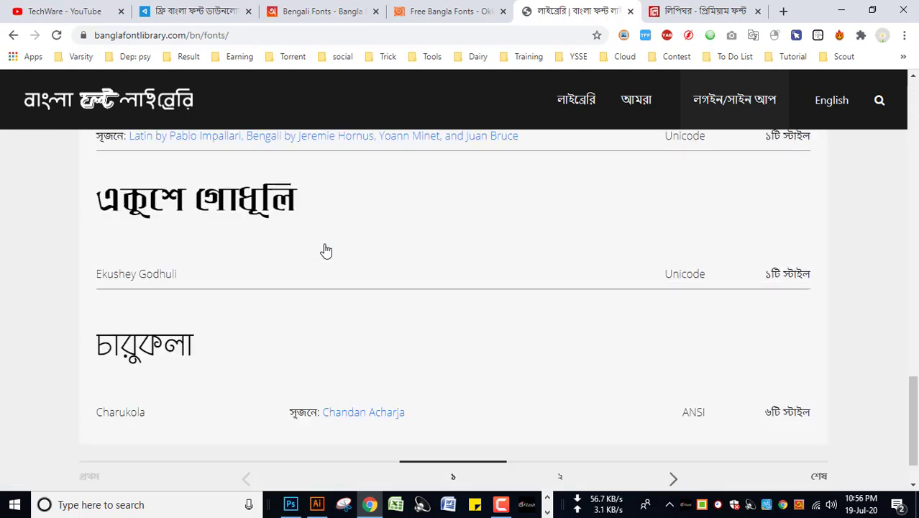
pyautogui.scroll(-1, 326, 248)
pyautogui.scroll(4, 326, 248)
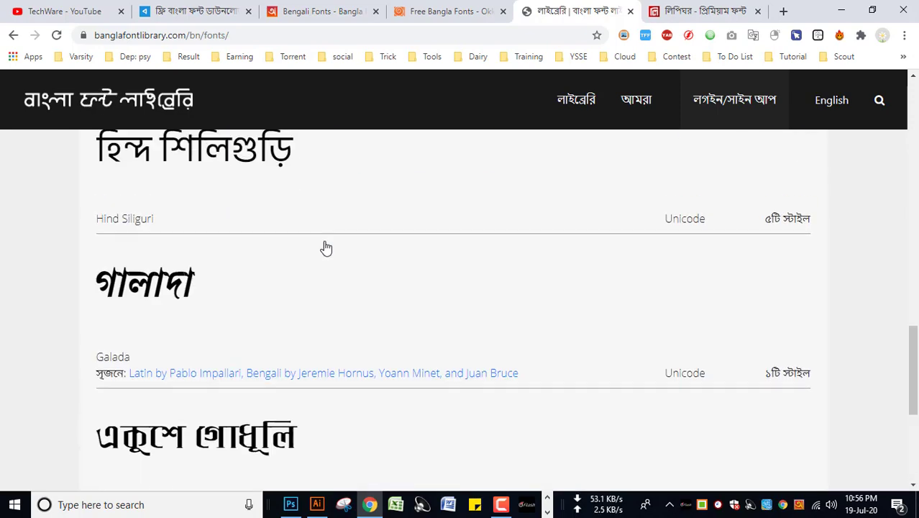
pyautogui.scroll(1, 327, 249)
pyautogui.scroll(3, 327, 248)
pyautogui.scroll(3, 328, 248)
pyautogui.scroll(2, 328, 248)
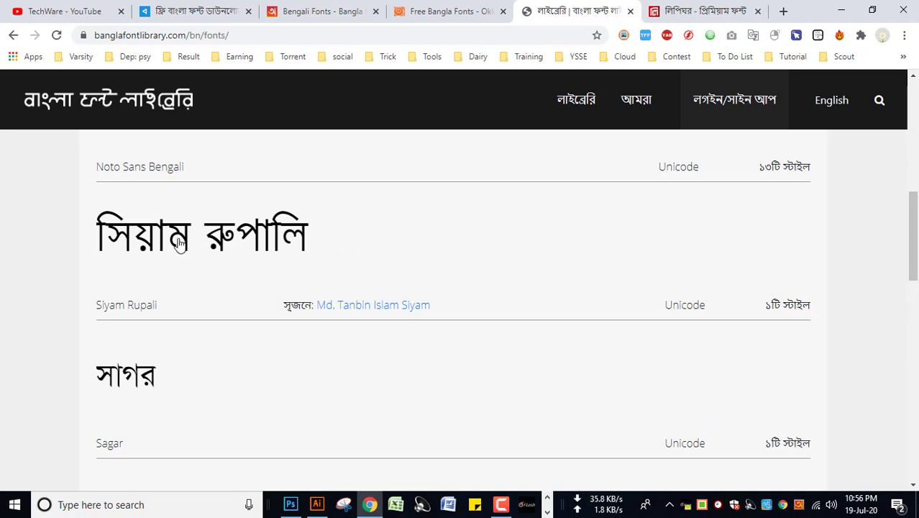
pyautogui.click(691, 10)
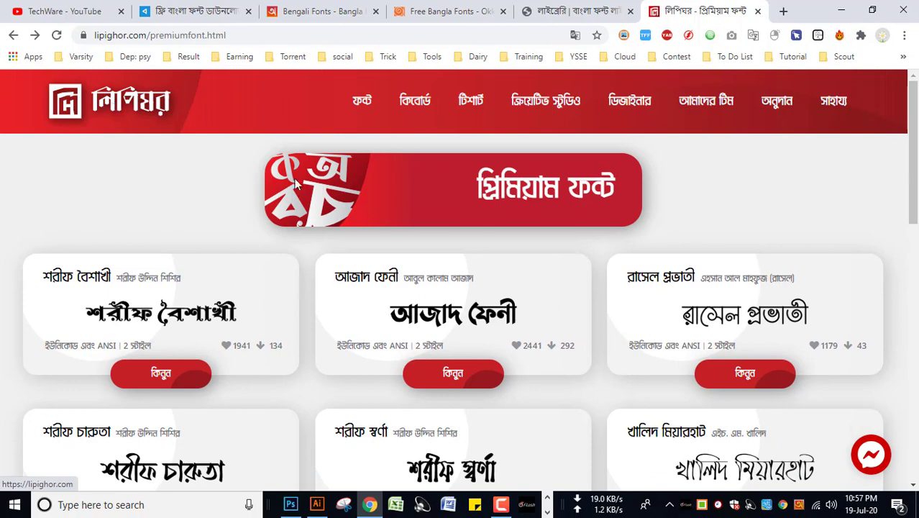
# Step: Scroll through Lipighor's premium fonts page, then open its Free Font page
pyautogui.scroll(-1, 281, 221)
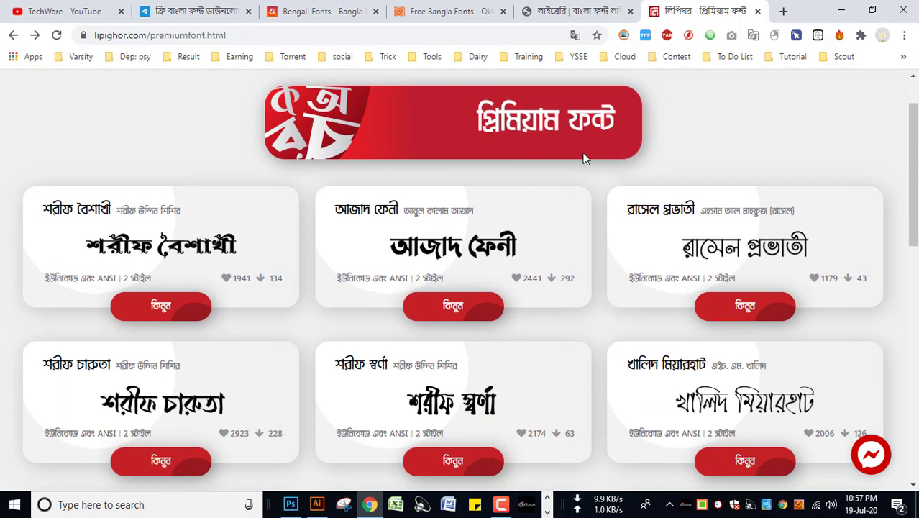
pyautogui.scroll(-2, 584, 159)
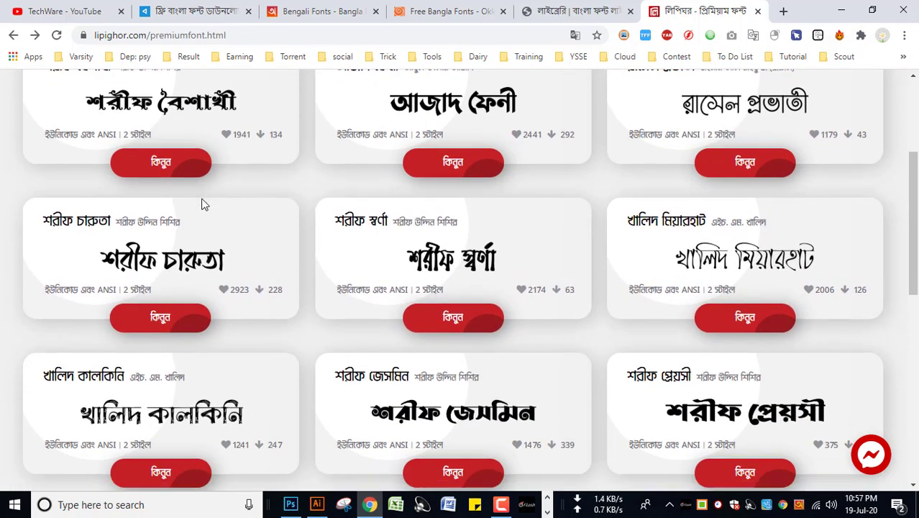
pyautogui.scroll(-1, 204, 205)
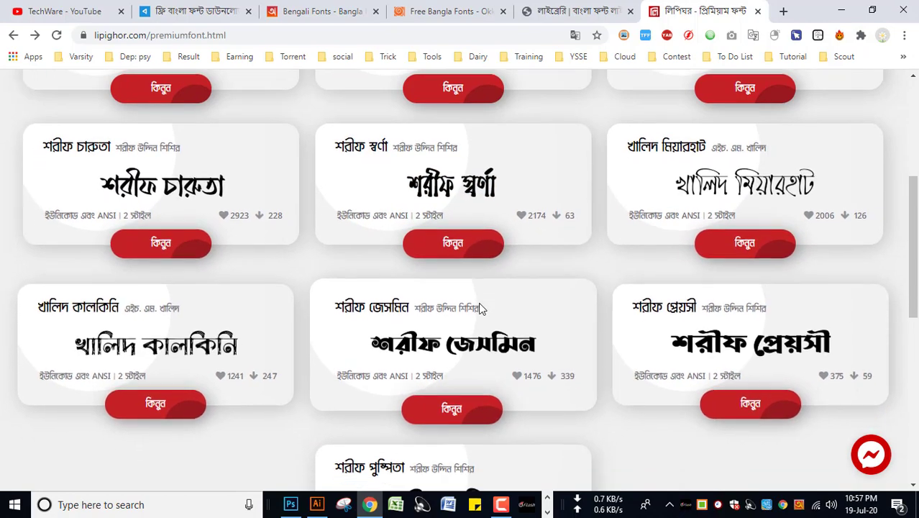
pyautogui.scroll(-2, 480, 306)
pyautogui.scroll(-3, 398, 331)
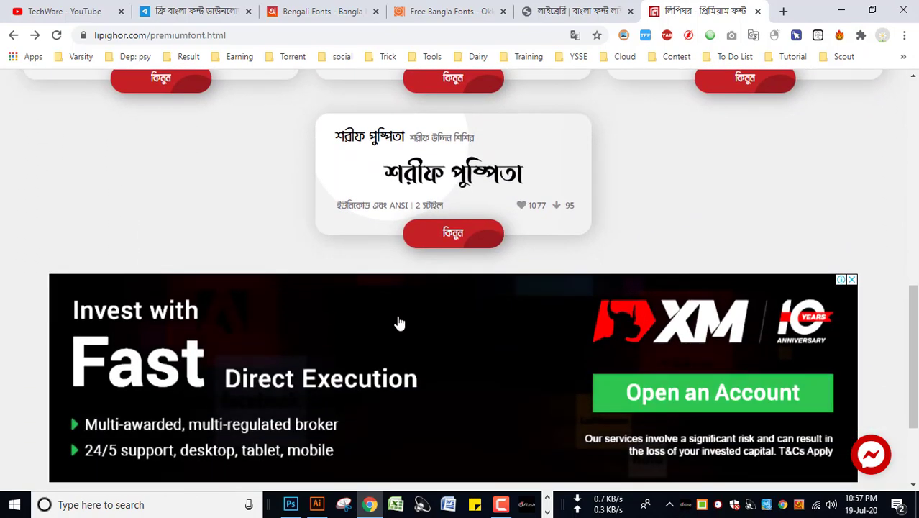
pyautogui.scroll(-5, 400, 322)
pyautogui.press('Home')
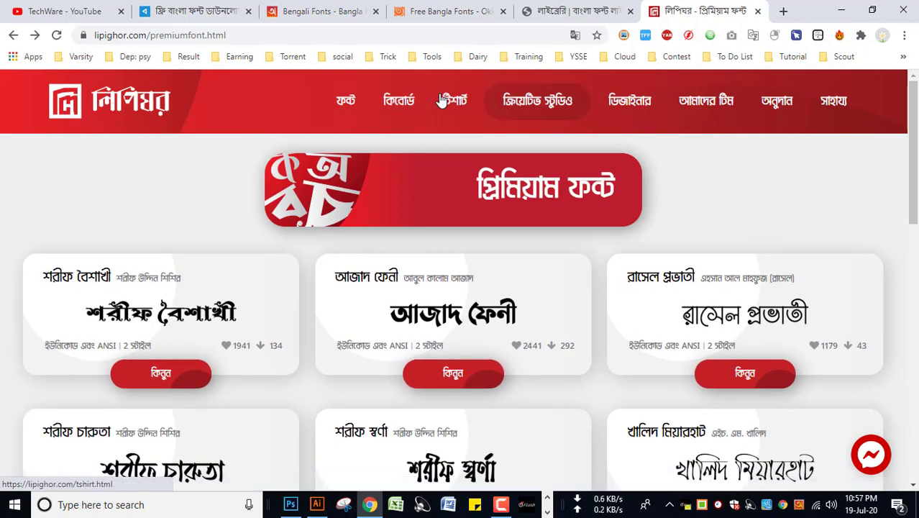
pyautogui.moveTo(349, 100)
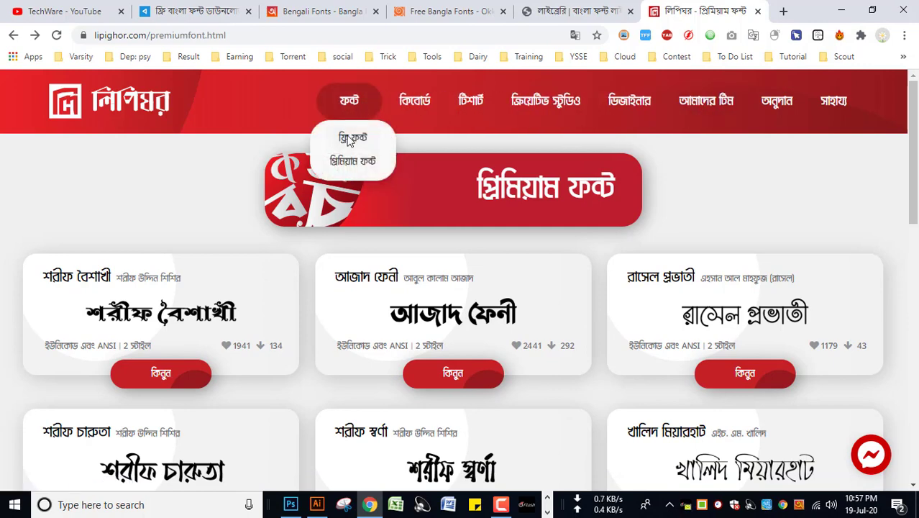
pyautogui.click(351, 138)
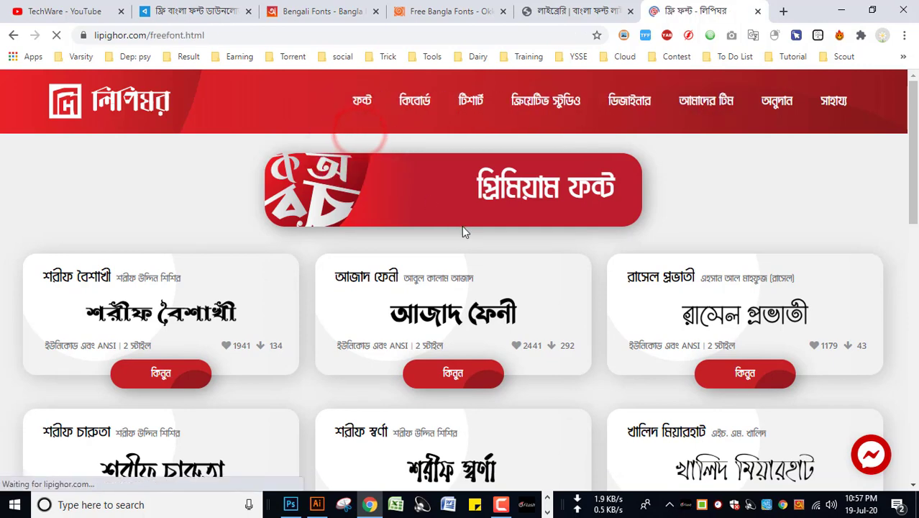
# Step: Scroll the free font list and advance it to page ৪ of 5
pyautogui.scroll(-5, 462, 226)
pyautogui.scroll(-3, 462, 227)
pyautogui.press('Home')
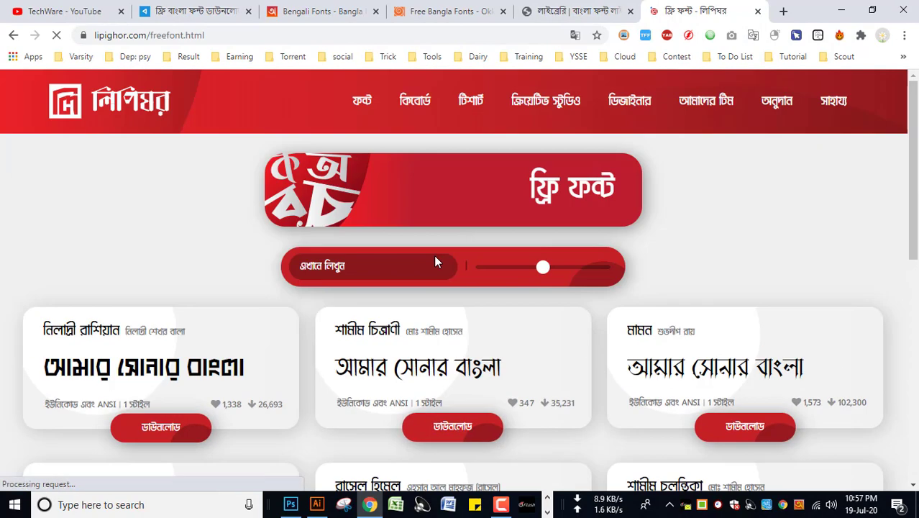
pyautogui.scroll(-3, 436, 259)
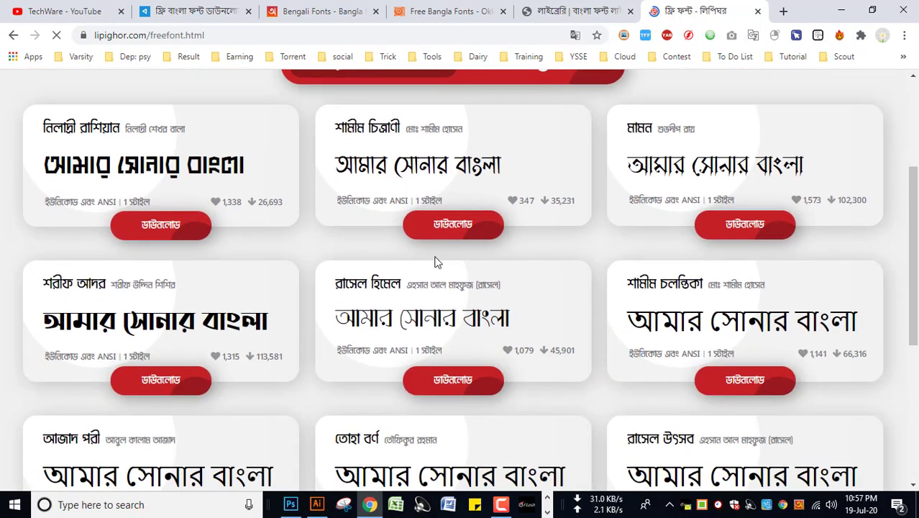
pyautogui.scroll(-3, 435, 261)
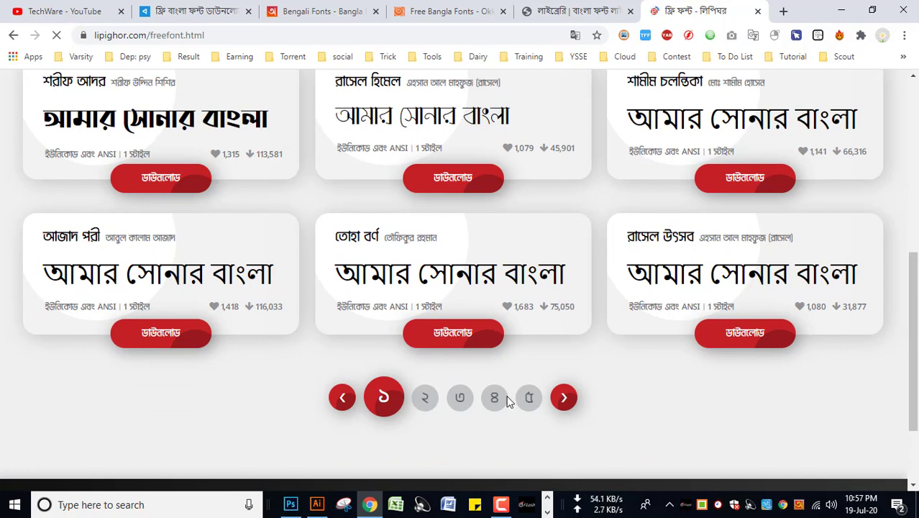
pyautogui.scroll(1, 168, 213)
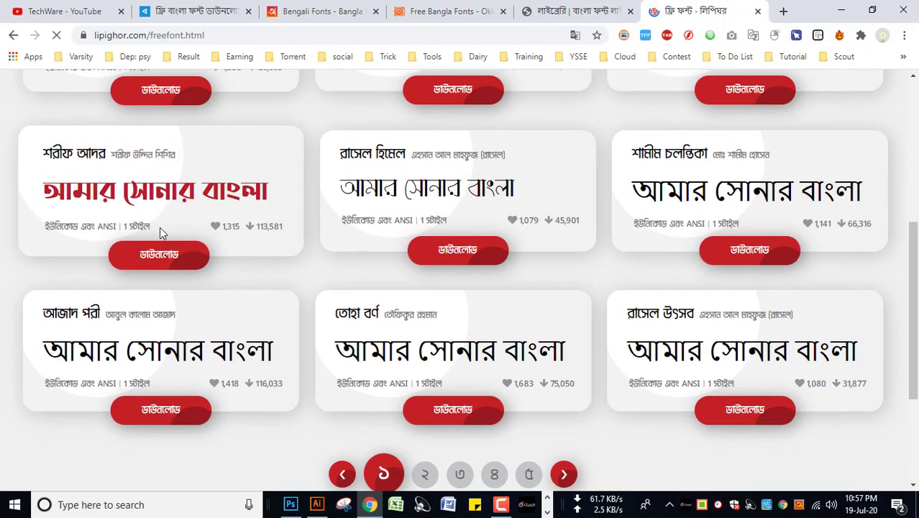
pyautogui.click(569, 466)
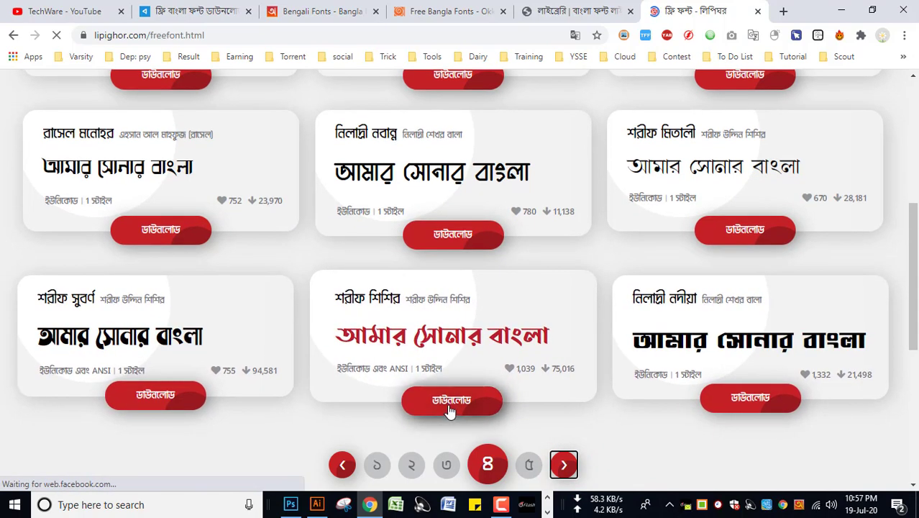
# Step: Download the Shorif Shishir font after accepting its terms, saving ShorifShishir.zip to the Desktop
pyautogui.click(449, 405)
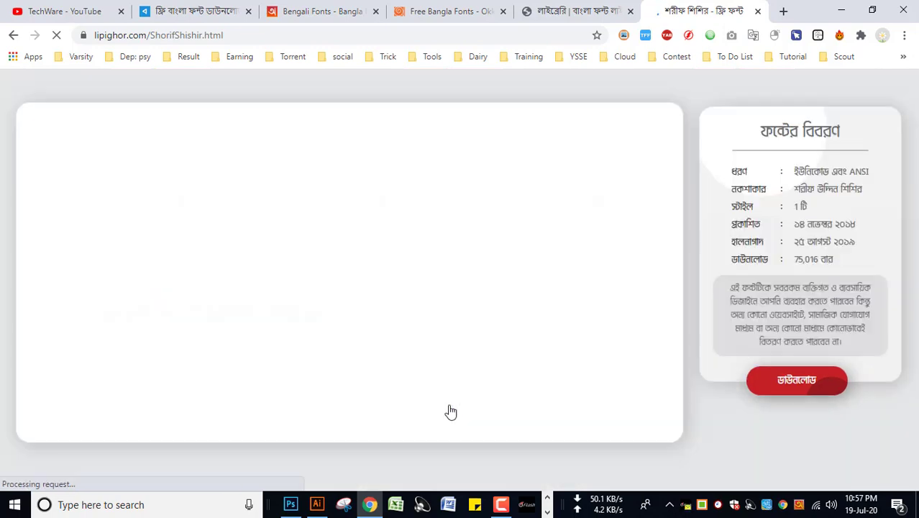
pyautogui.scroll(-2, 598, 335)
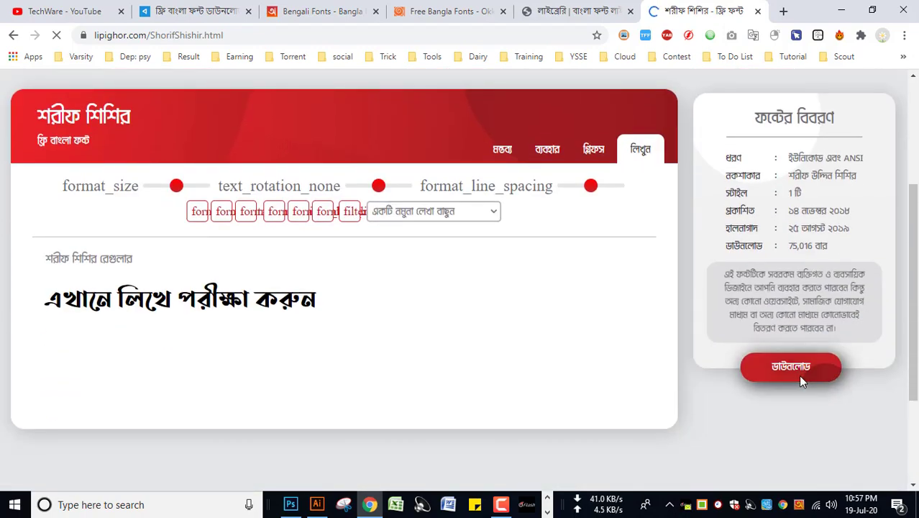
pyautogui.click(800, 375)
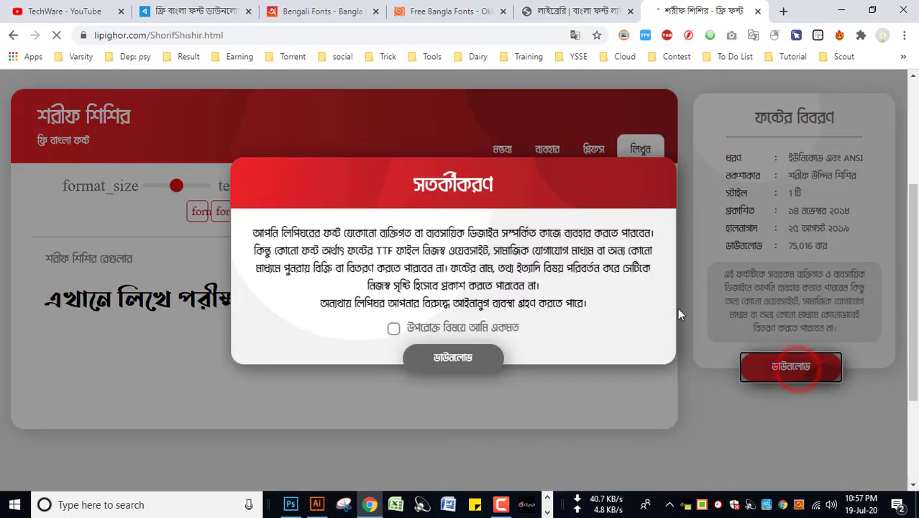
pyautogui.click(394, 330)
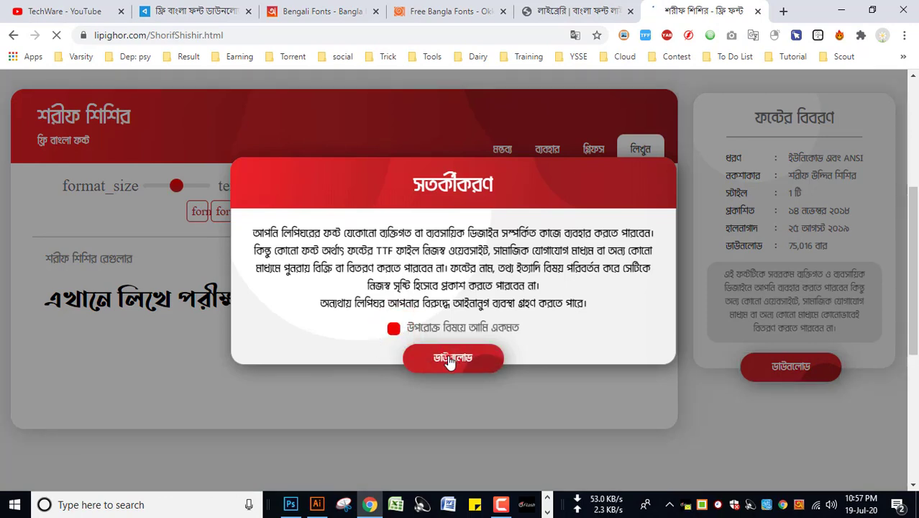
pyautogui.click(449, 361)
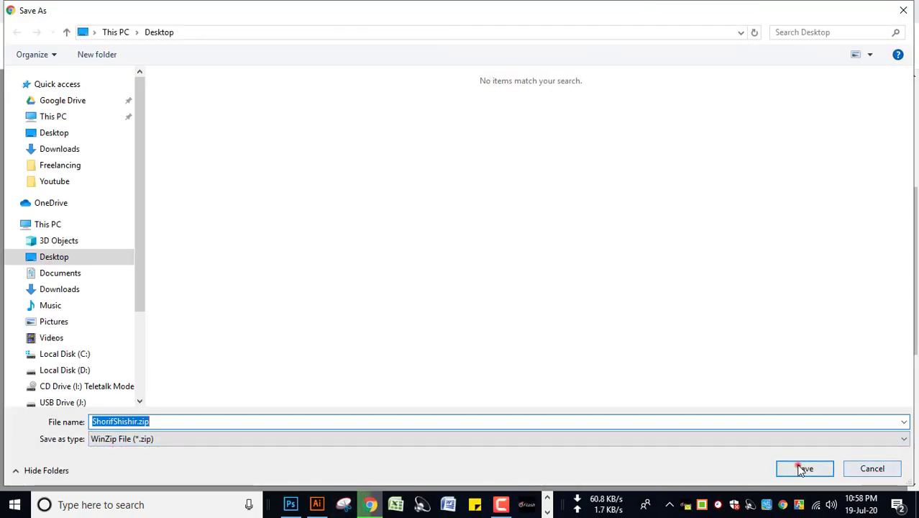
pyautogui.click(805, 468)
# Step: Extract ShorifShishir.zip to the Desktop and open the resulting ShorifShishir folder
pyautogui.click(115, 481)
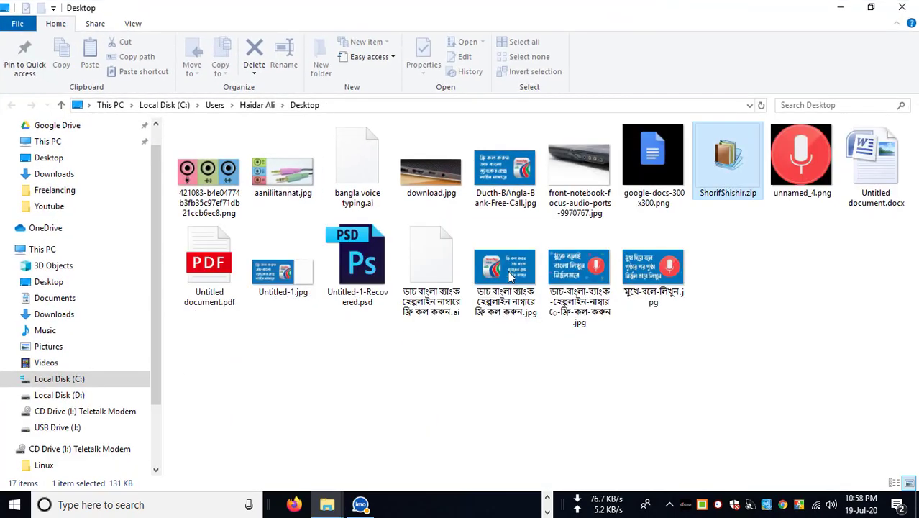
pyautogui.rightClick(730, 184)
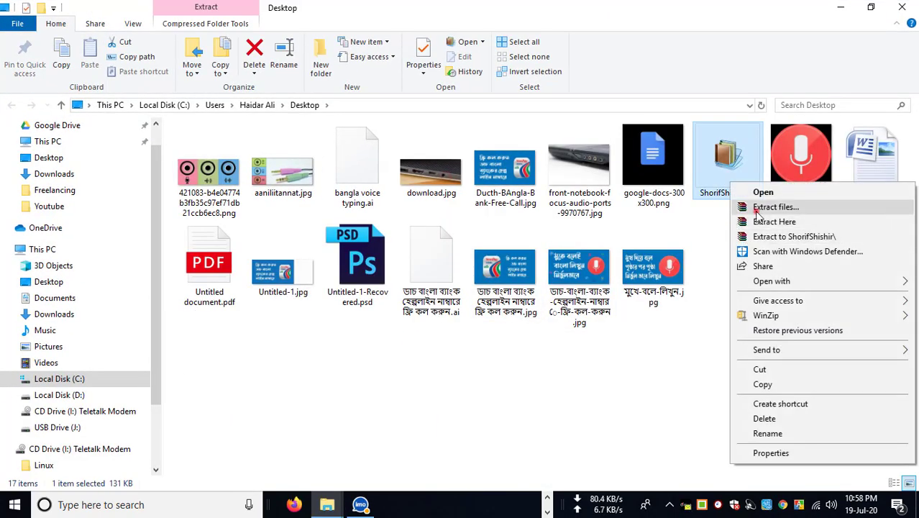
pyautogui.click(753, 208)
pyautogui.click(485, 460)
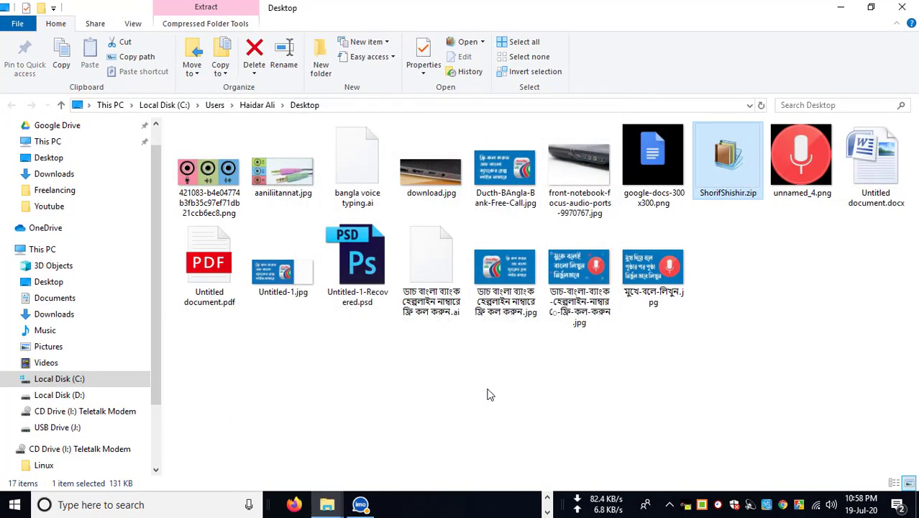
pyautogui.doubleClick(205, 159)
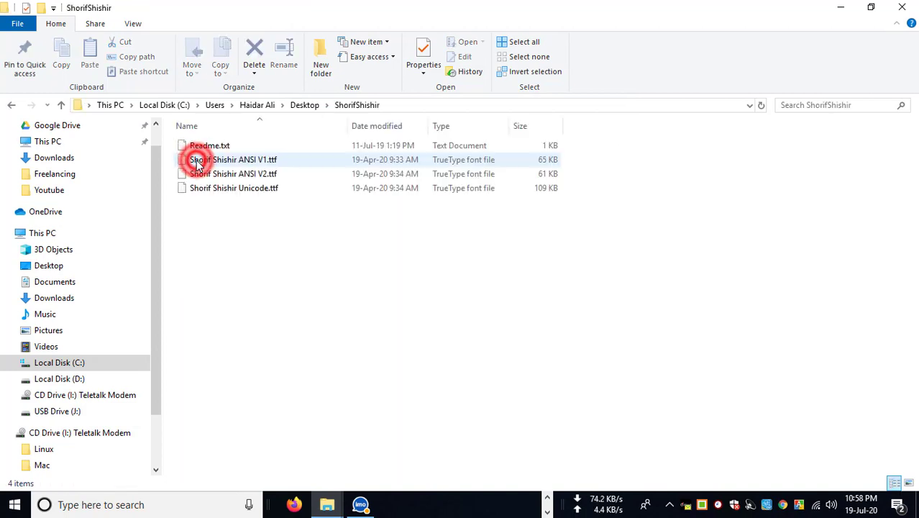
# Step: Select the three Shorif Shishir .ttf font files and switch the Avro Keyboard typing mode
pyautogui.click(253, 159)
pyautogui.keyDown('shift'); pyautogui.click(257, 188); pyautogui.keyUp('shift')
pyautogui.click(277, 229)
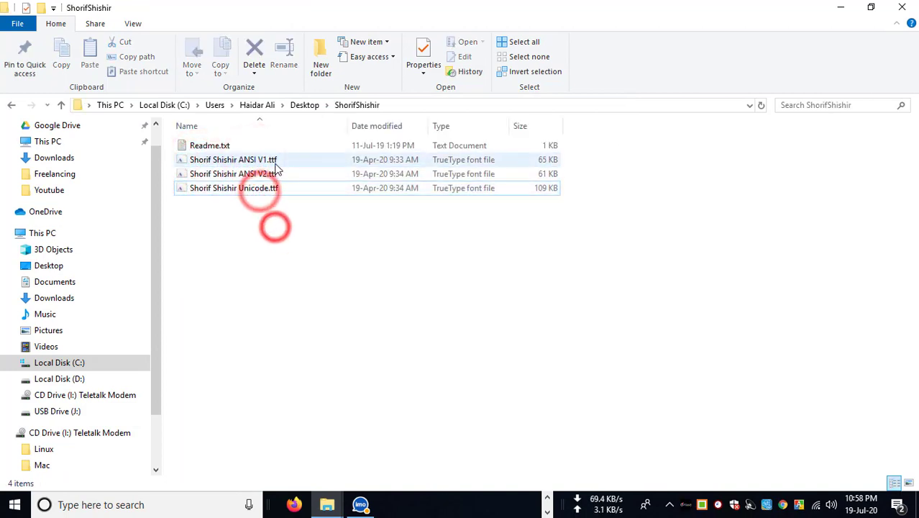
pyautogui.click(267, 159)
pyautogui.keyDown('shift'); pyautogui.click(275, 187); pyautogui.keyUp('shift')
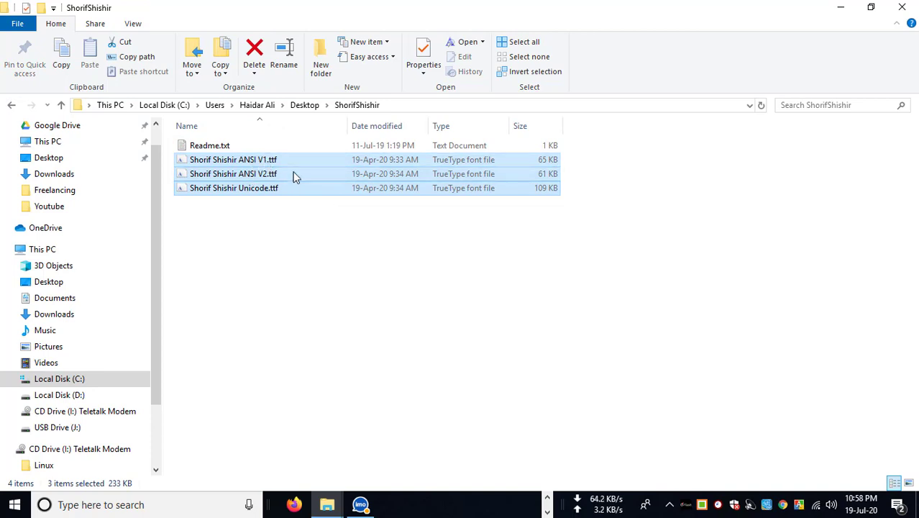
pyautogui.click(804, 508)
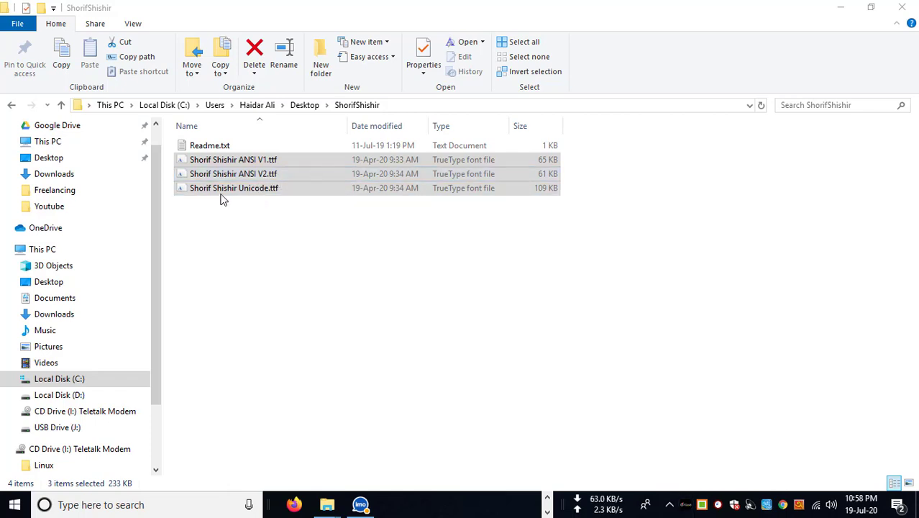
# Step: Install the three selected Shorif Shishir fonts, replacing the existing ANSI V2 version
pyautogui.rightClick(287, 174)
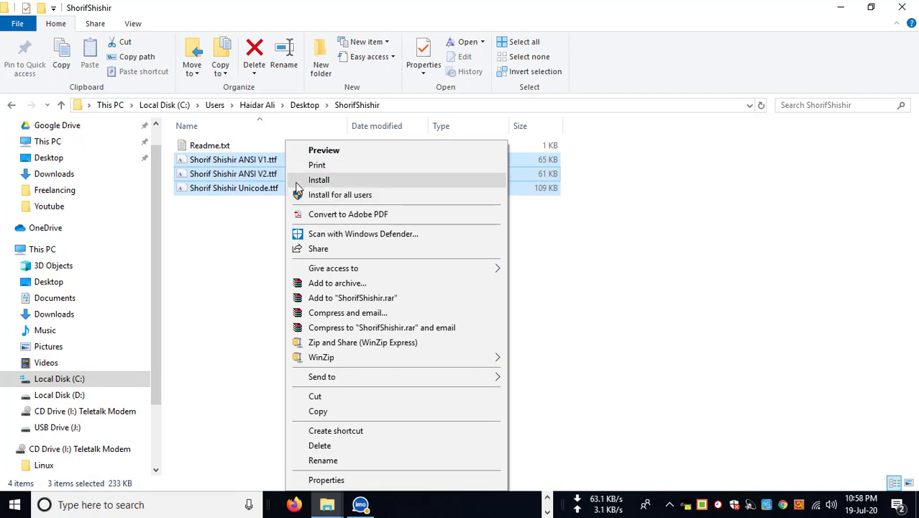
pyautogui.click(330, 181)
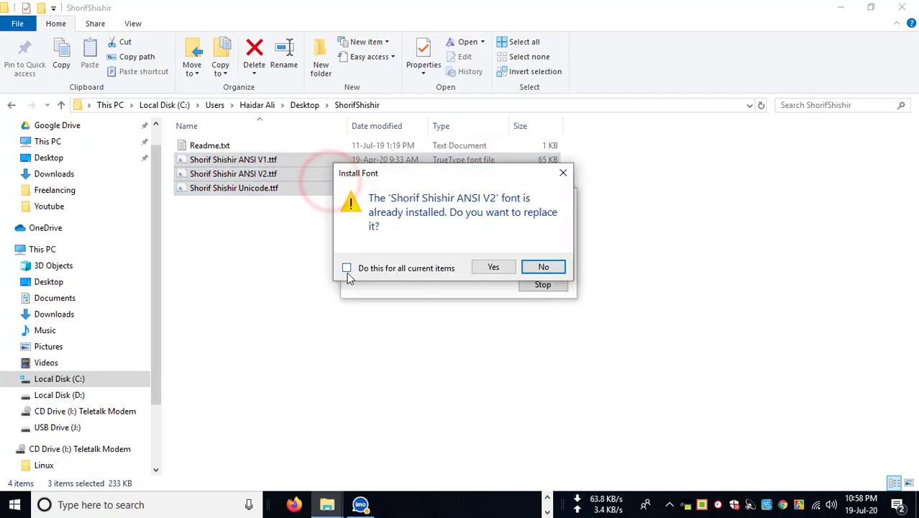
pyautogui.click(491, 269)
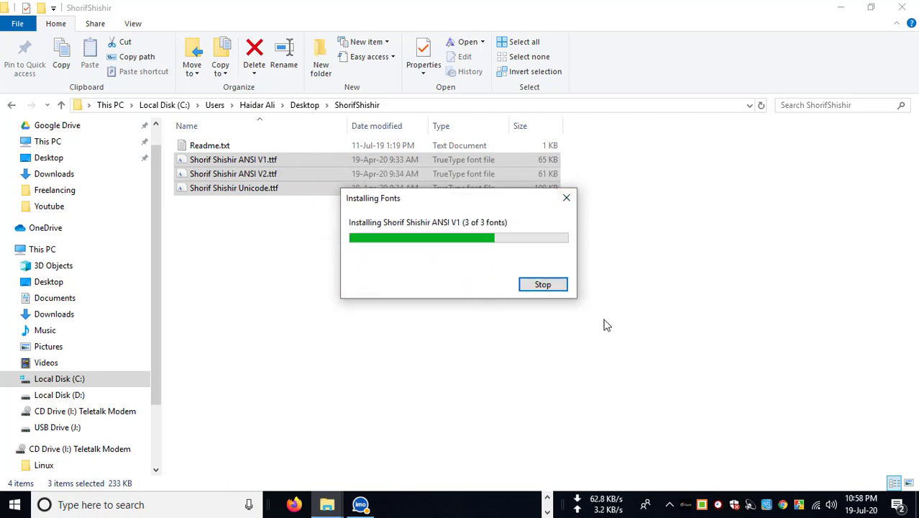
pyautogui.click(547, 496)
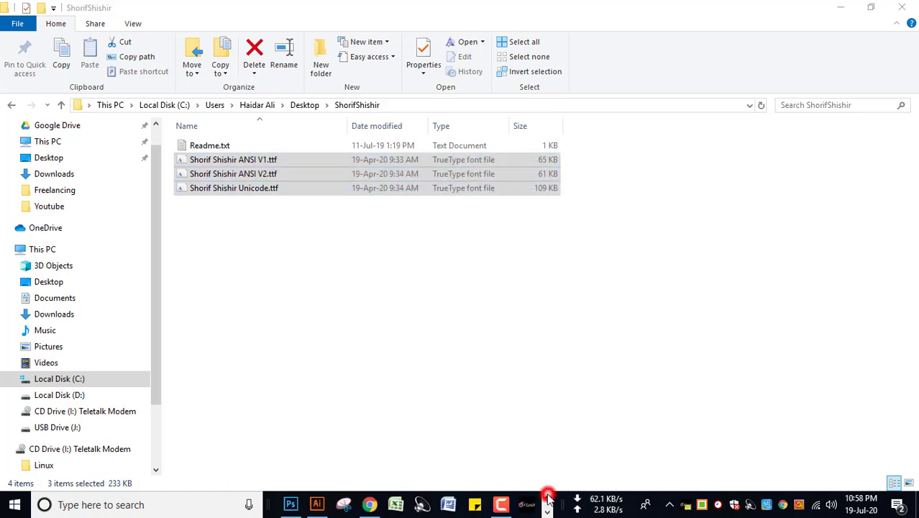
# Step: In Photoshop, start a new text entry set in Shorif Shishir Unicode
pyautogui.click(290, 504)
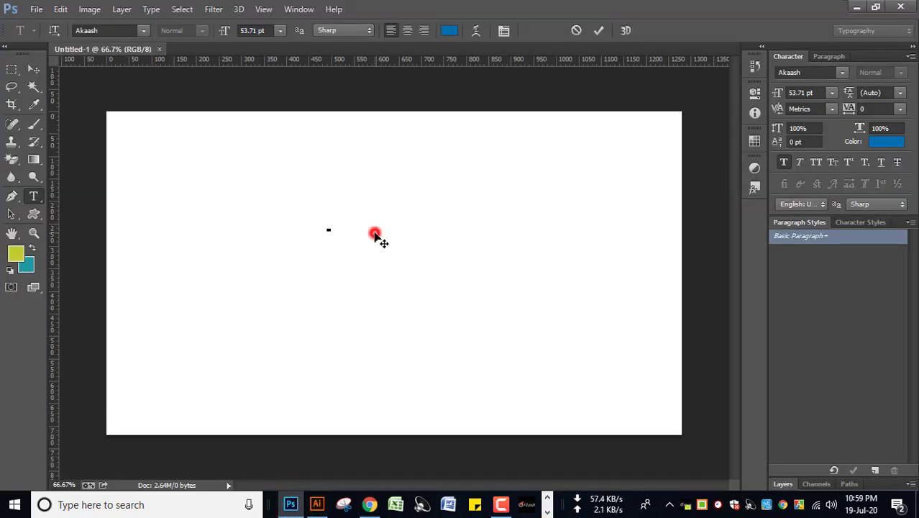
pyautogui.click(31, 70)
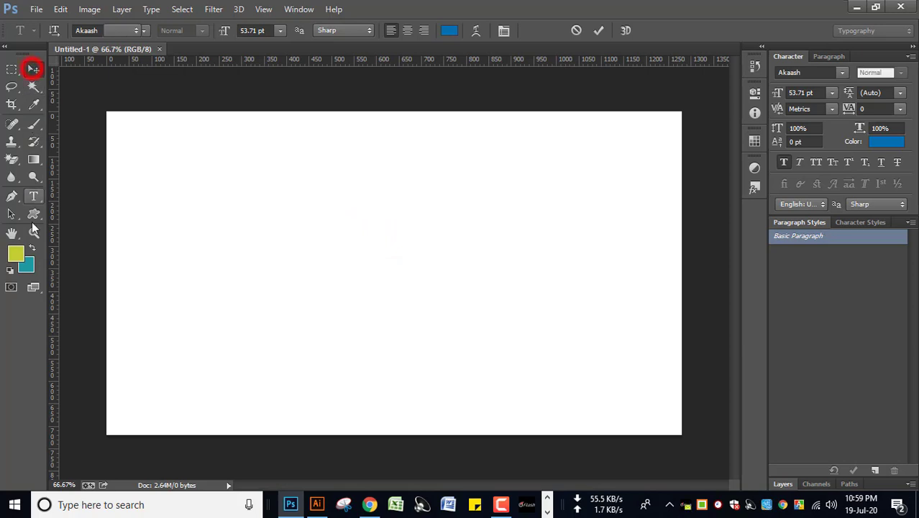
pyautogui.click(33, 196)
pyautogui.click(287, 193)
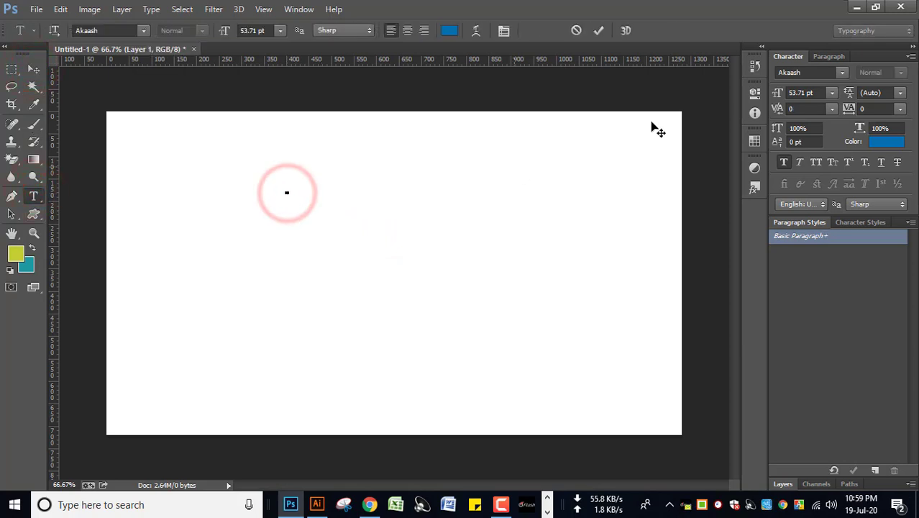
pyautogui.click(843, 74)
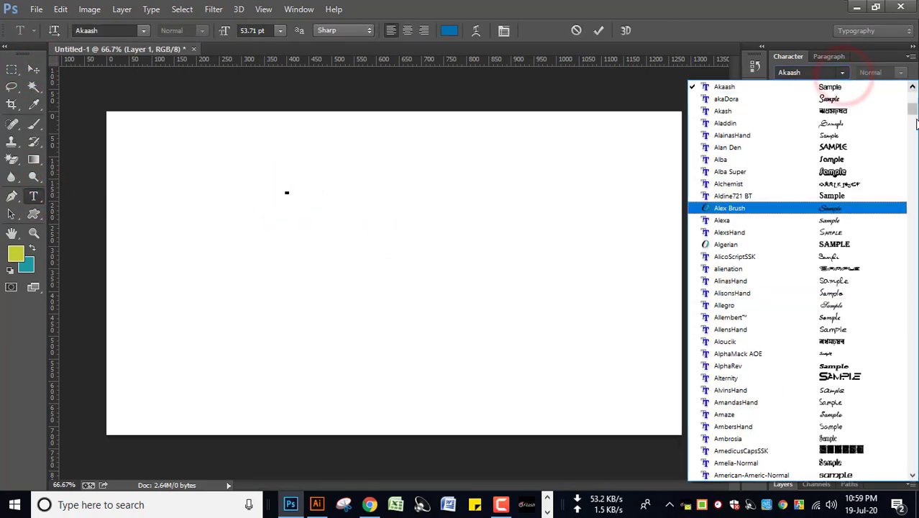
pyautogui.moveTo(914, 111); pyautogui.dragTo(766, 372)
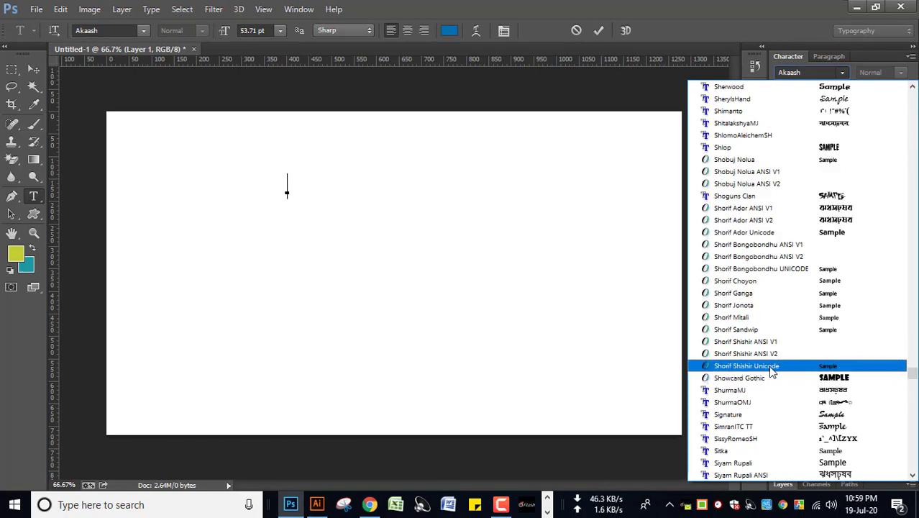
pyautogui.click(764, 367)
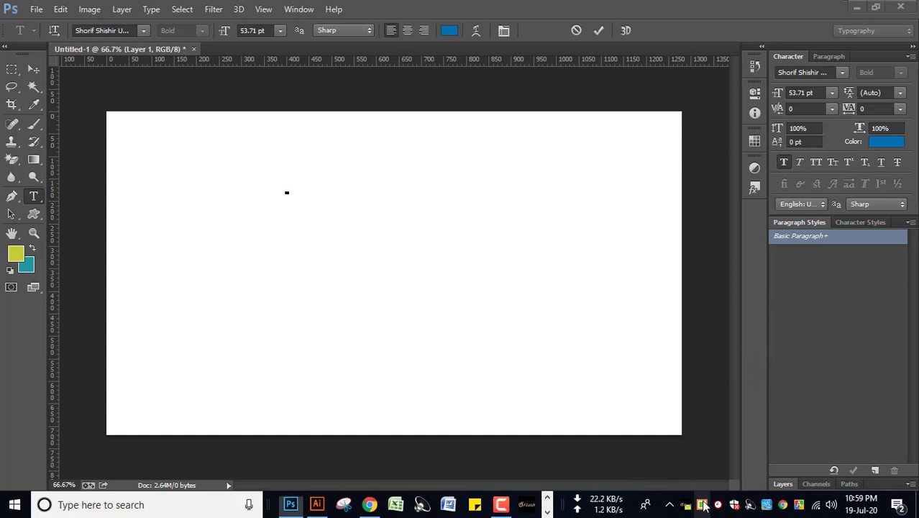
# Step: Try typing with the Bijoy Classic layout, then erase the Latin characters it produced
pyautogui.rightClick(702, 504)
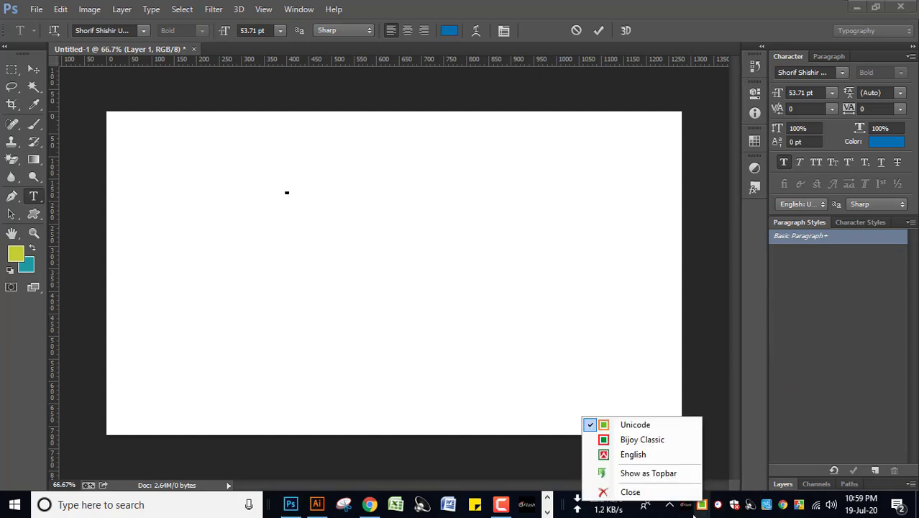
pyautogui.click(634, 440)
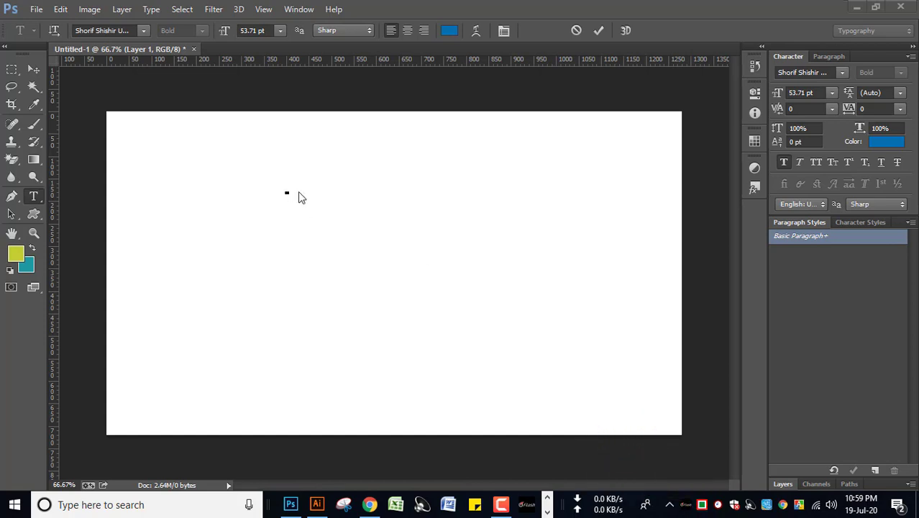
pyautogui.write('veveev')
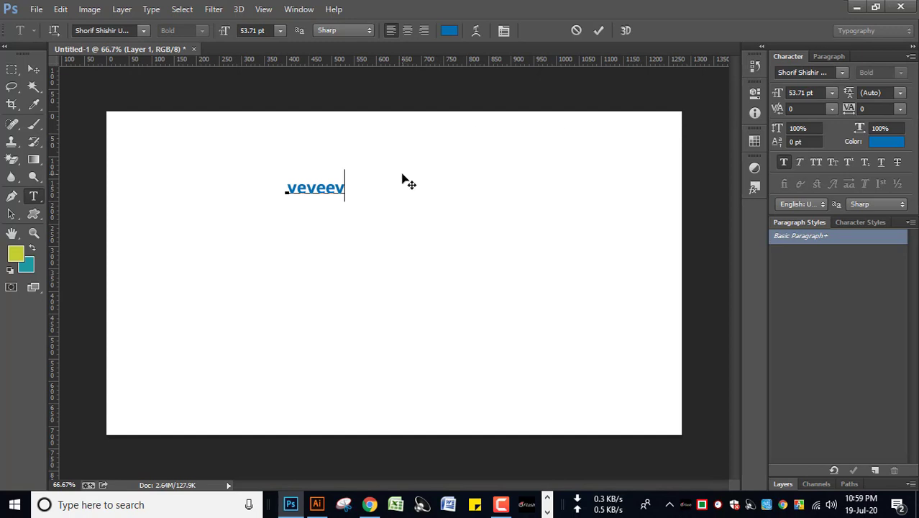
pyautogui.press('BackSpace')
pyautogui.press('BackSpace')
pyautogui.press('BackSpace')
pyautogui.press('BackSpace')
pyautogui.press('BackSpace')
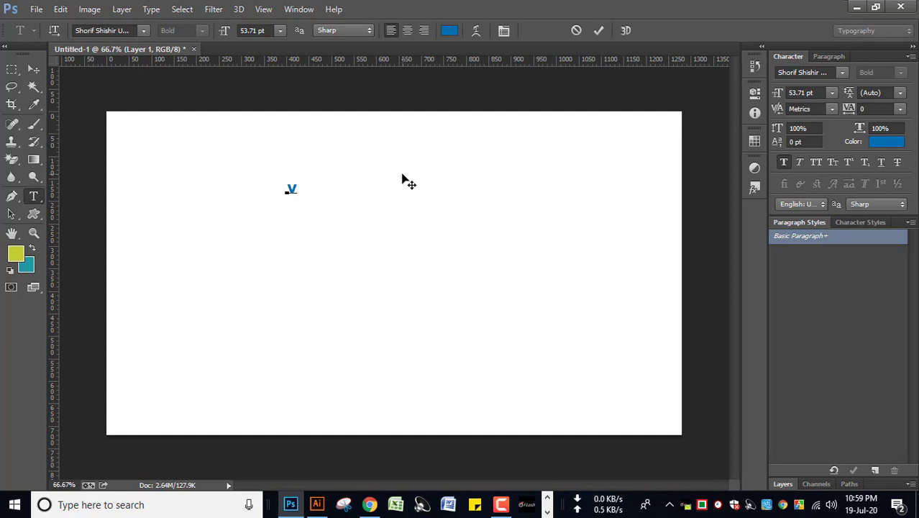
pyautogui.press('BackSpace')
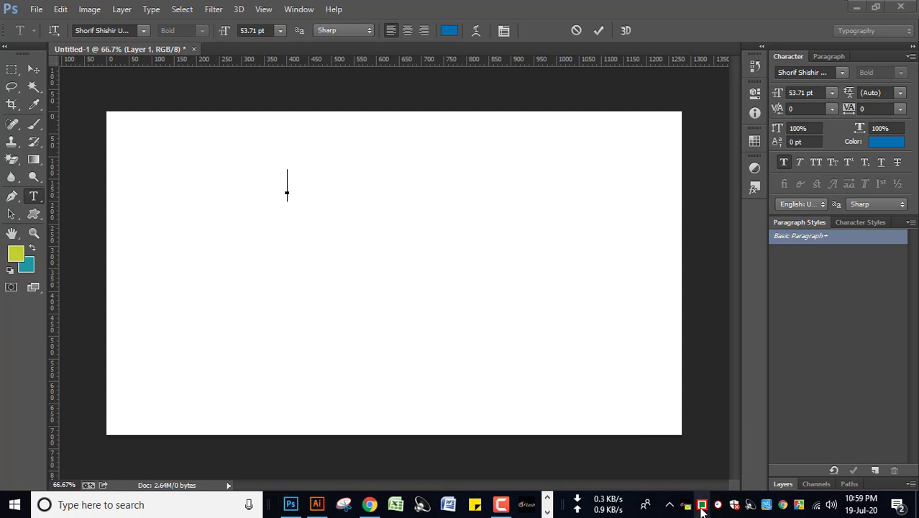
# Step: Switch Bengali input to the Unicode layout and type সম্মতি
pyautogui.rightClick(701, 504)
pyautogui.click(669, 430)
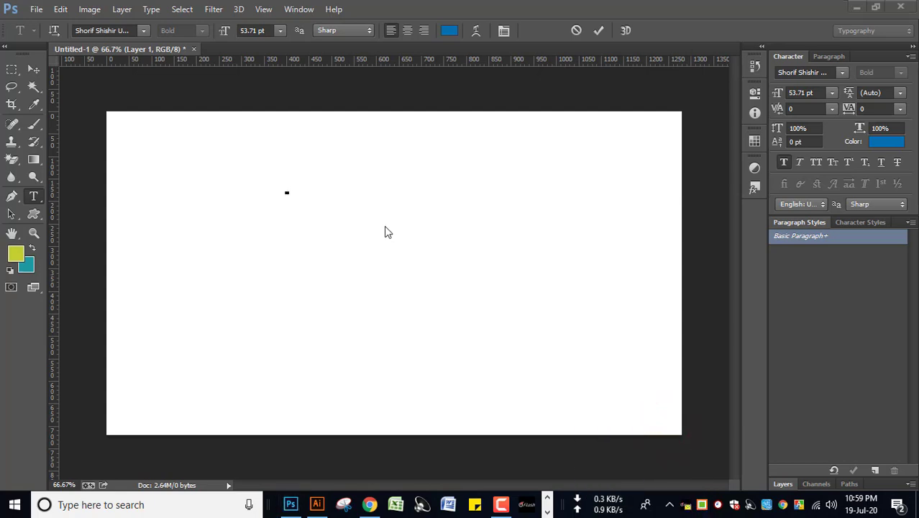
pyautogui.write('সম')
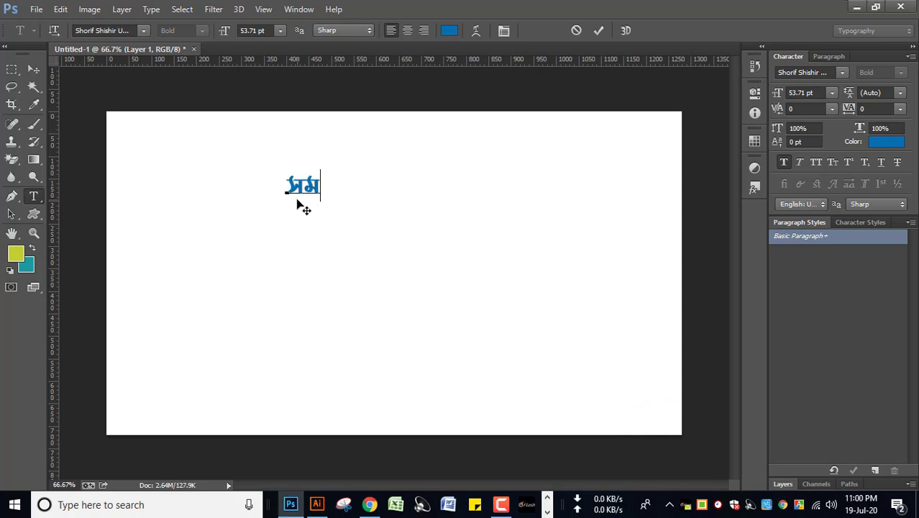
pyautogui.write('্মতি')
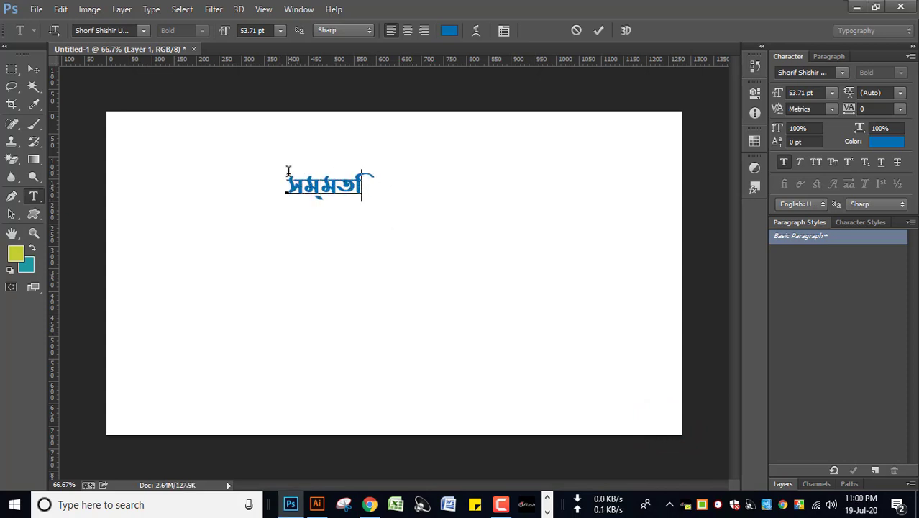
# Step: Commit the typed সম্মতি text on the canvas
pyautogui.moveTo(366, 190); pyautogui.dragTo(281, 190)
pyautogui.click(379, 198)
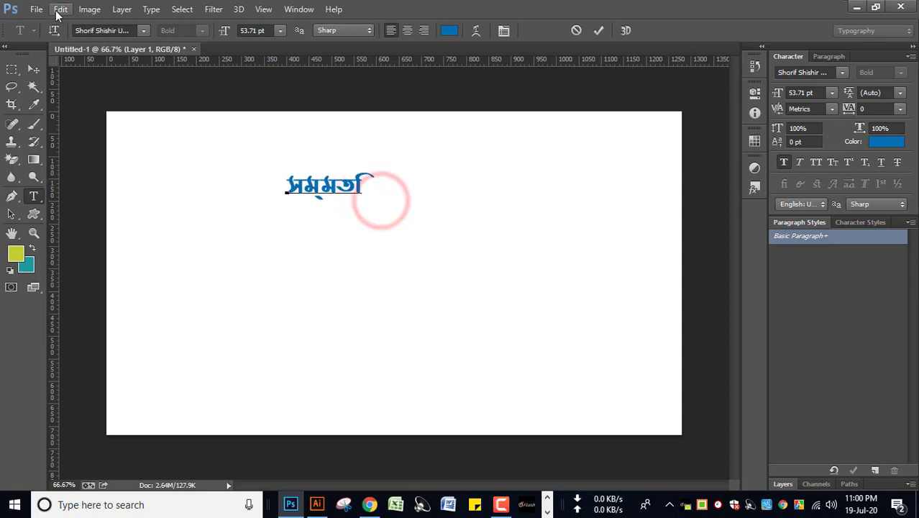
pyautogui.click(60, 10)
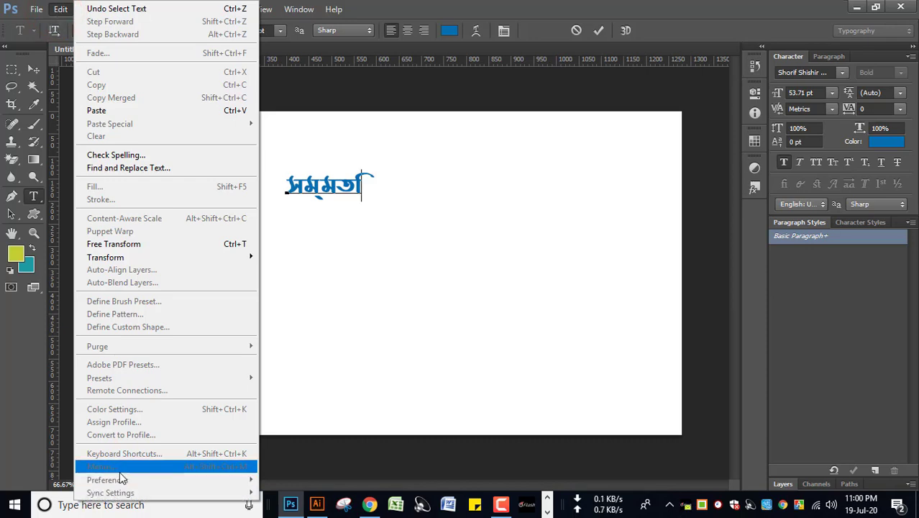
pyautogui.click(398, 245)
pyautogui.click(599, 31)
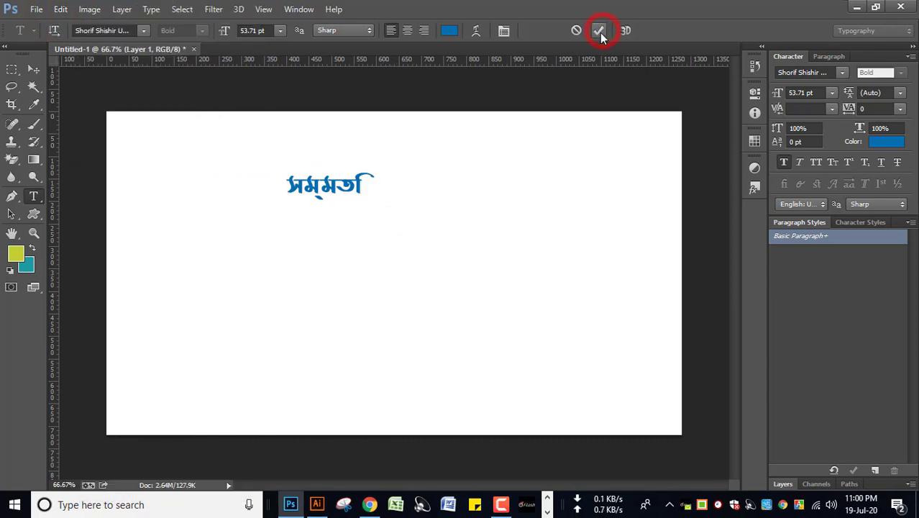
# Step: Choose the Middle Eastern and South Asian text engine in Photoshop's Type preferences
pyautogui.click(59, 9)
pyautogui.moveTo(108, 480)
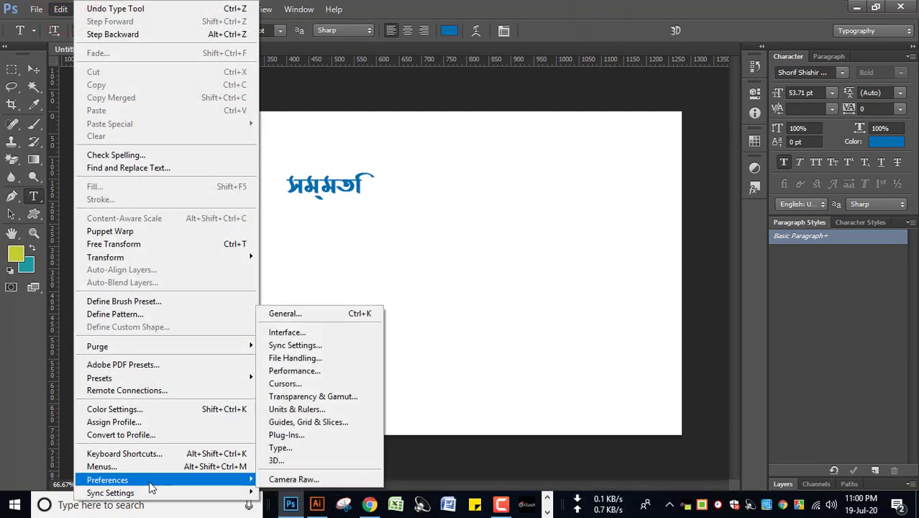
pyautogui.click(287, 448)
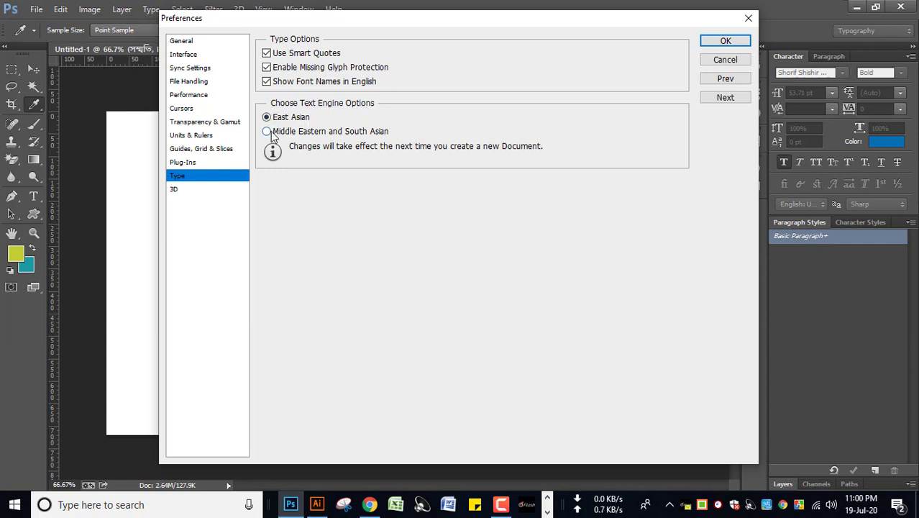
pyautogui.moveTo(267, 131)
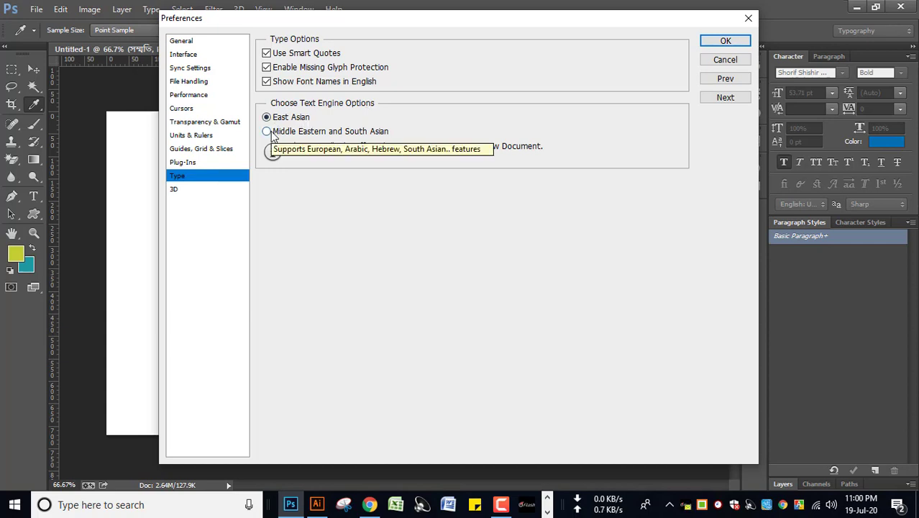
pyautogui.click(271, 133)
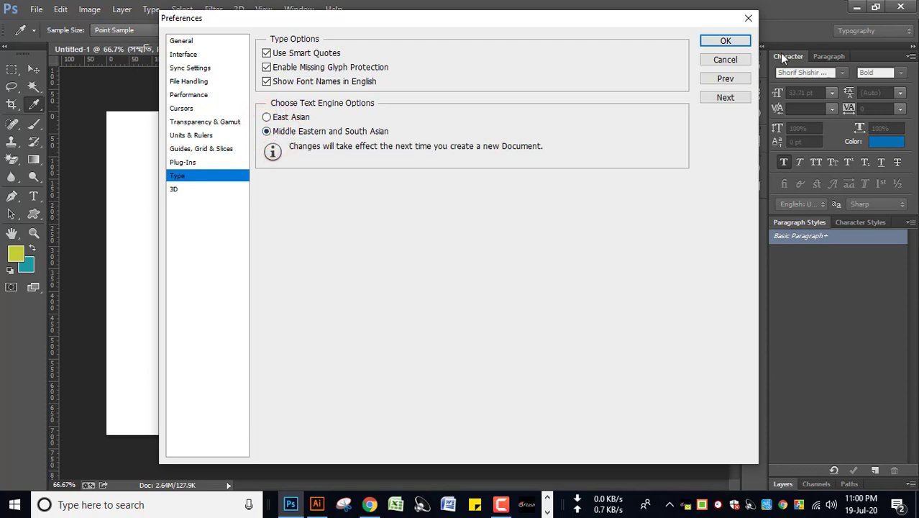
pyautogui.click(724, 40)
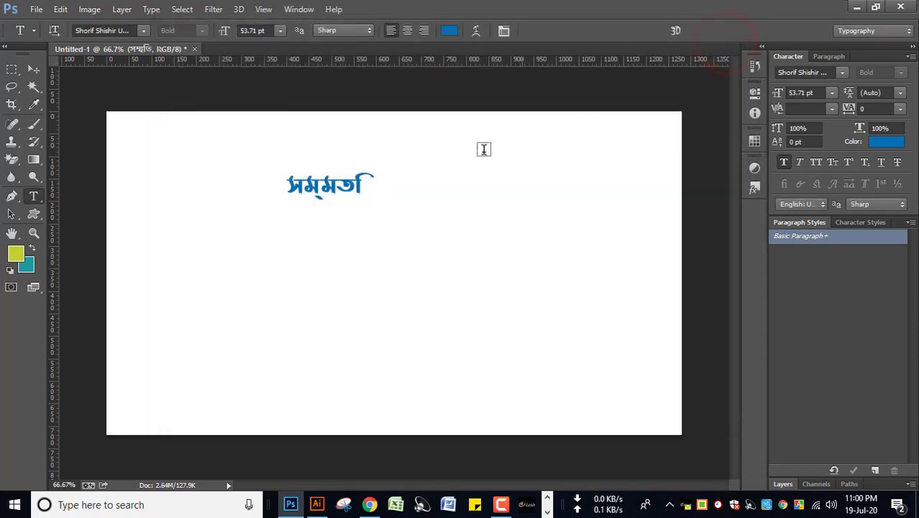
# Step: Type the second Bengali word সম্মকি right after সম্মতি and select it
pyautogui.click(382, 185)
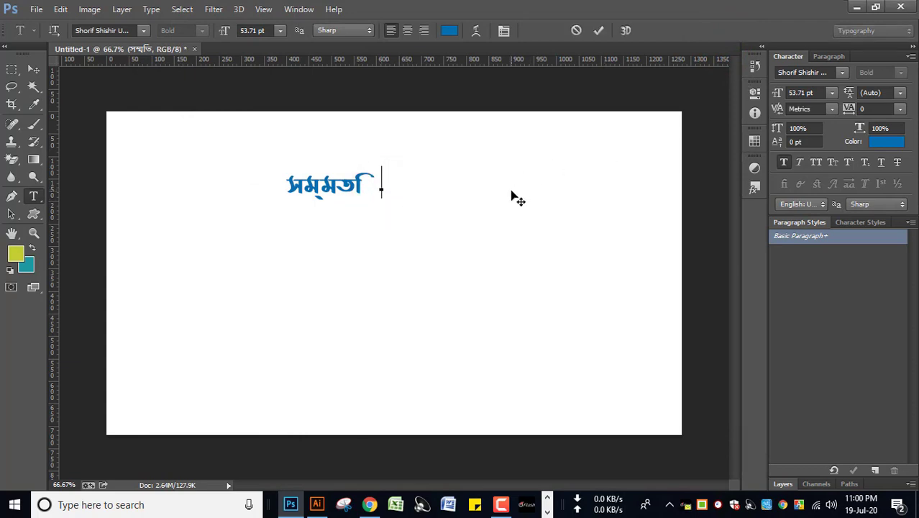
pyautogui.write('সম্')
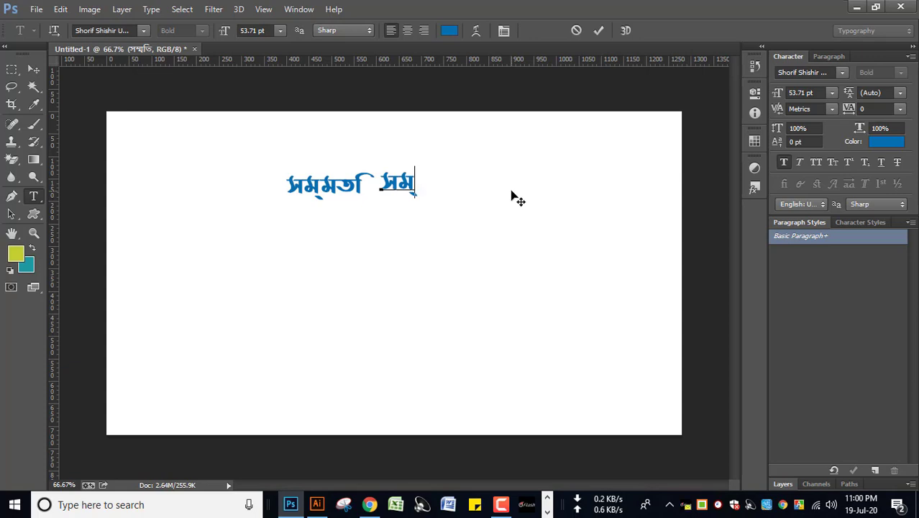
pyautogui.write('ম')
pyautogui.write('কি')
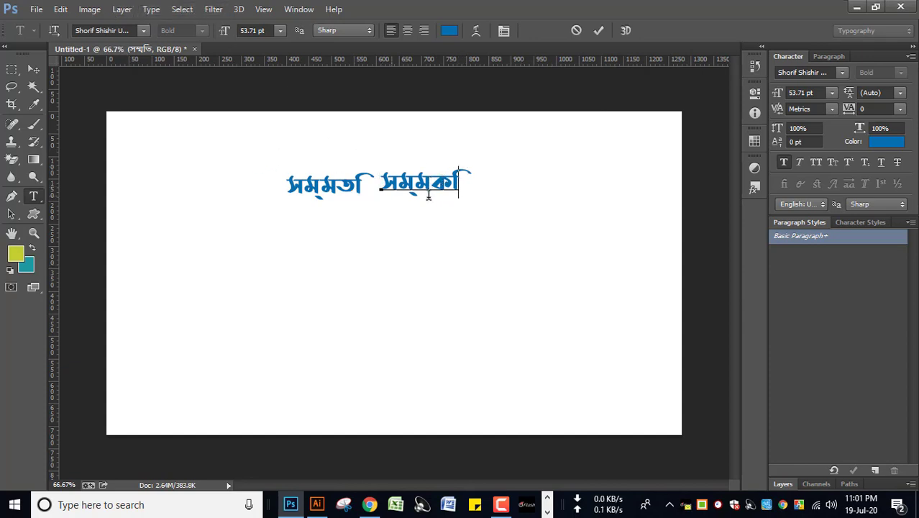
pyautogui.doubleClick(475, 178)
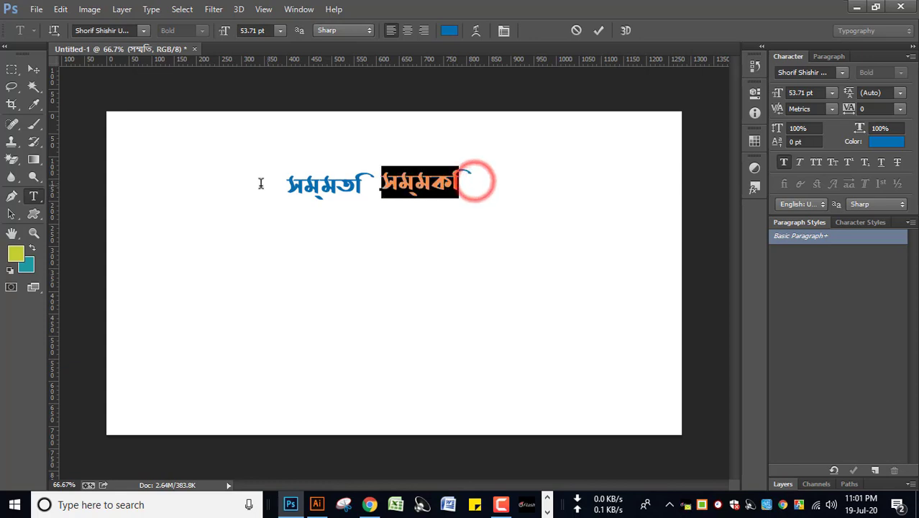
# Step: Quit Photoshop, discarding the uncommitted text edits, then relaunch it from the taskbar
pyautogui.click(905, 6)
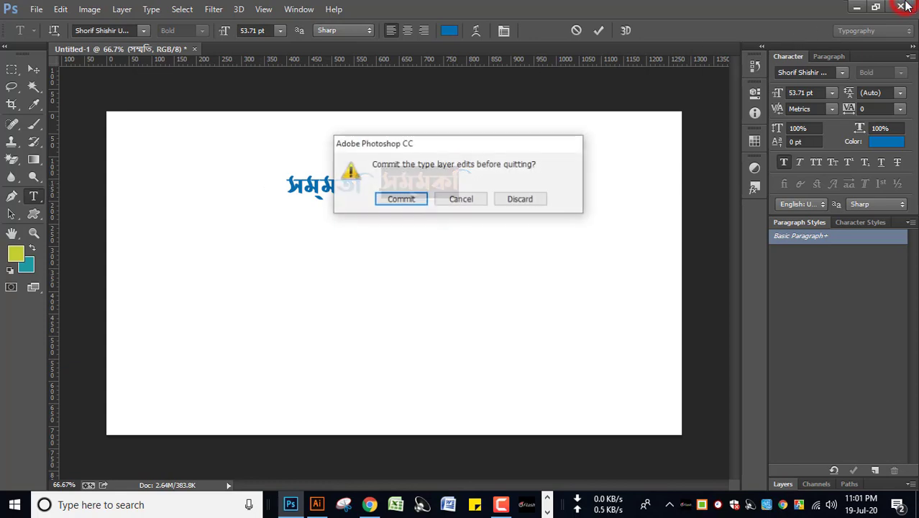
pyautogui.click(461, 202)
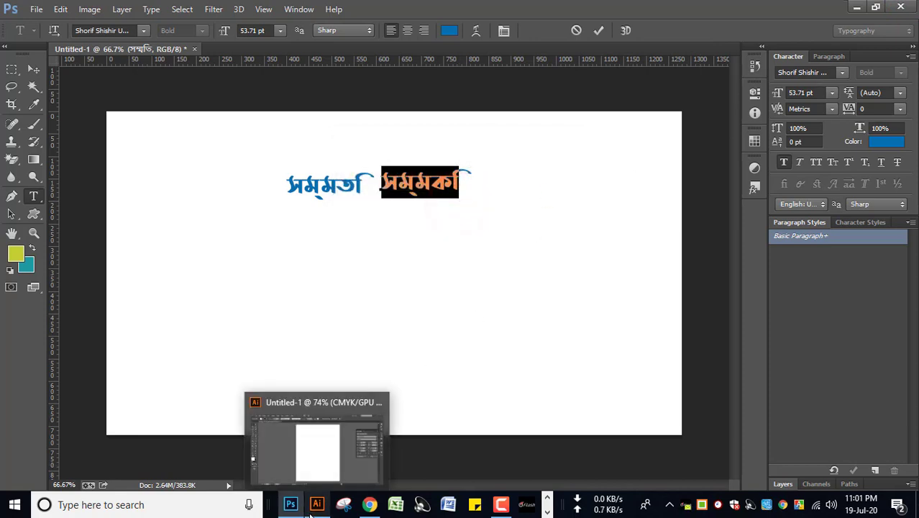
pyautogui.moveTo(291, 505)
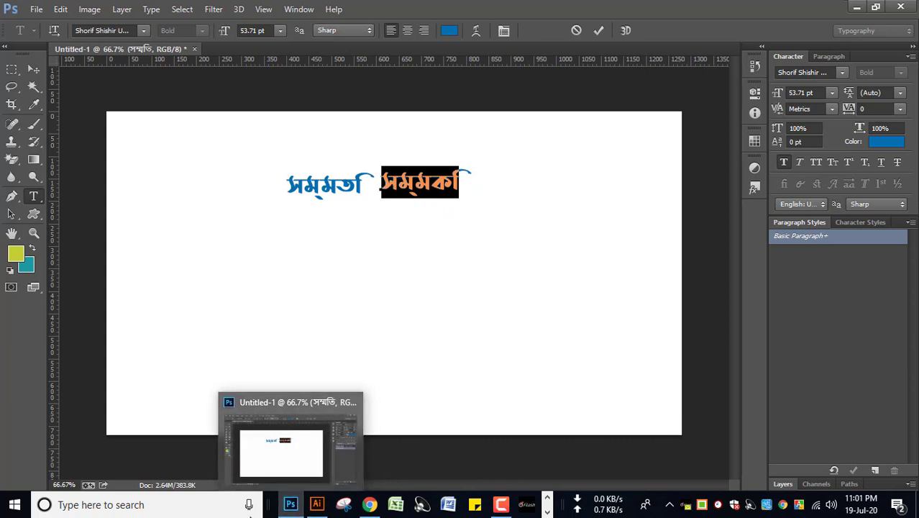
pyautogui.click(908, 6)
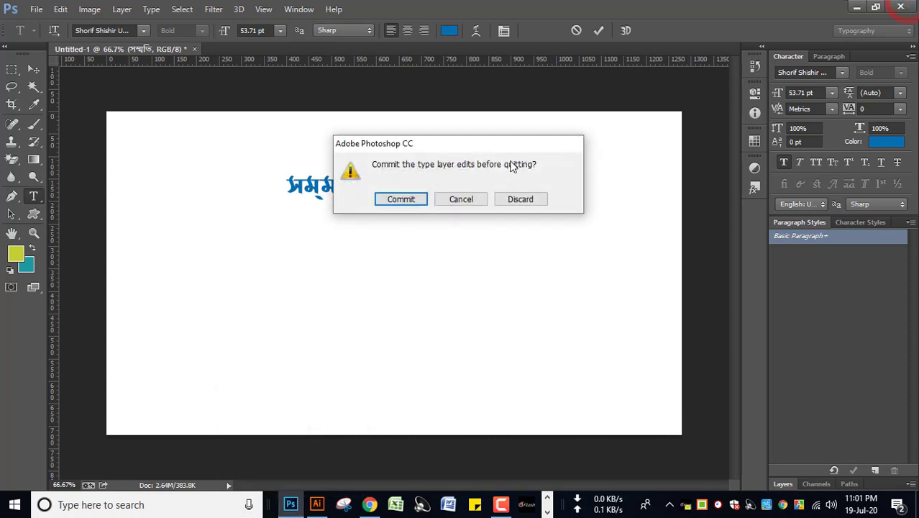
pyautogui.click(520, 200)
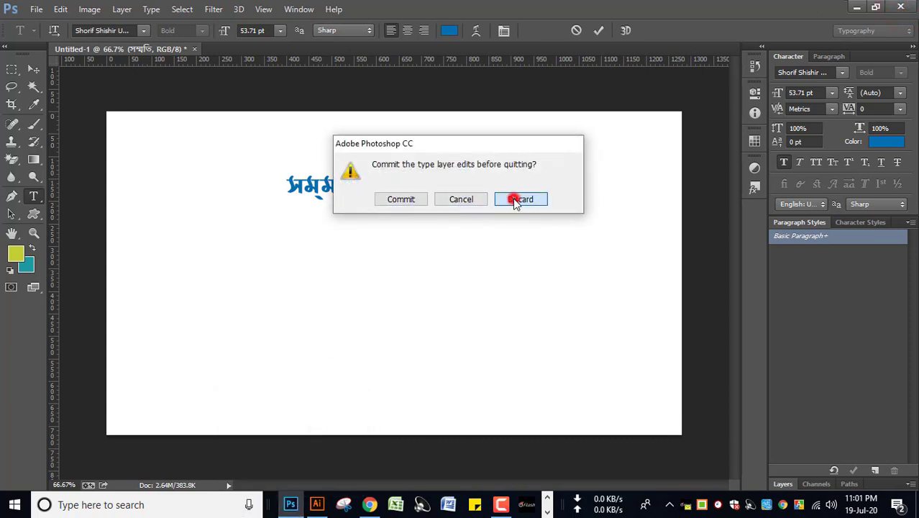
pyautogui.click(840, 7)
pyautogui.click(294, 507)
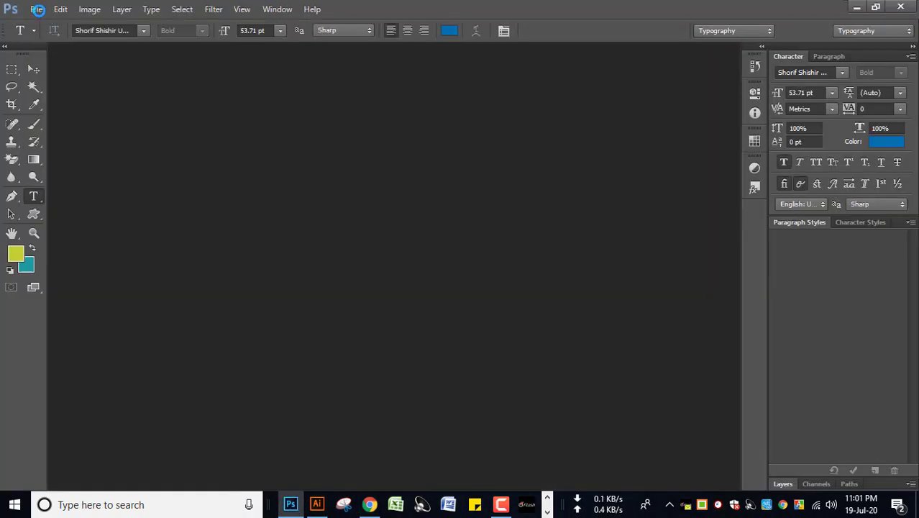
# Step: Create a new 1280×720 px document and start a text box on its canvas
pyautogui.click(36, 10)
pyautogui.click(42, 25)
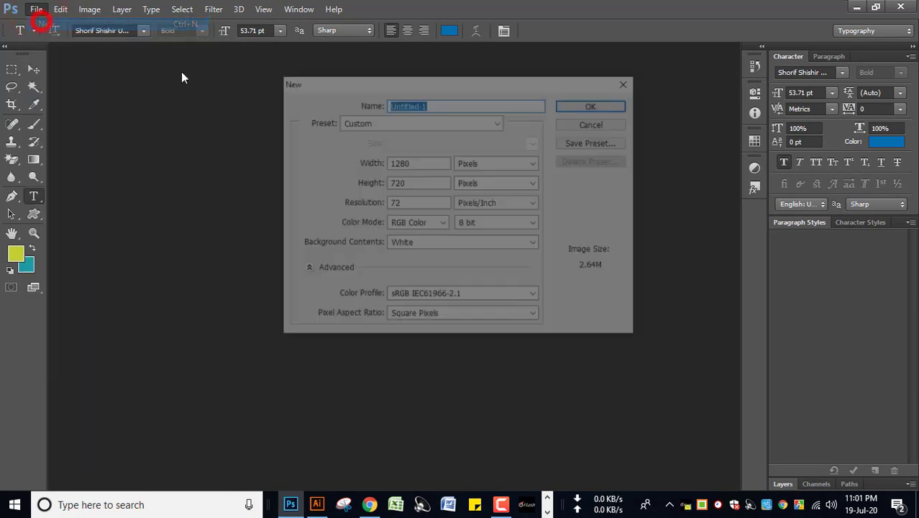
pyautogui.click(610, 100)
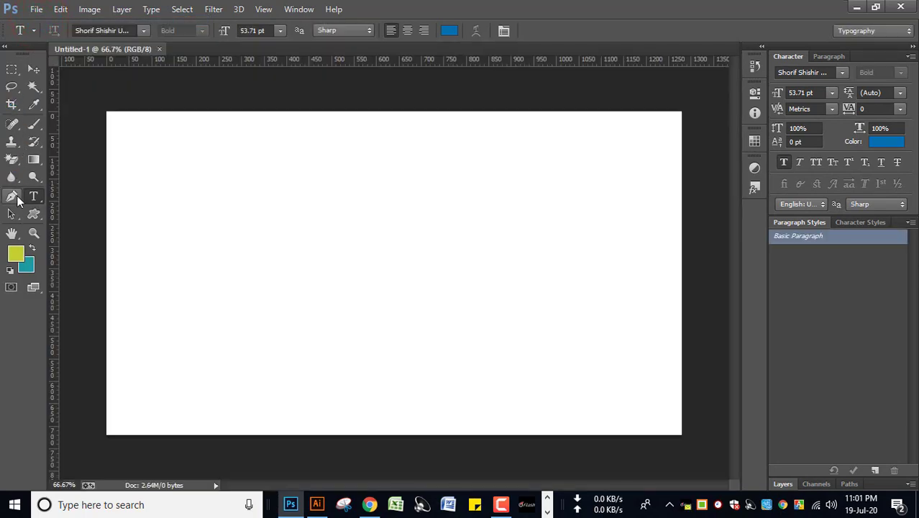
pyautogui.click(33, 196)
pyautogui.click(327, 192)
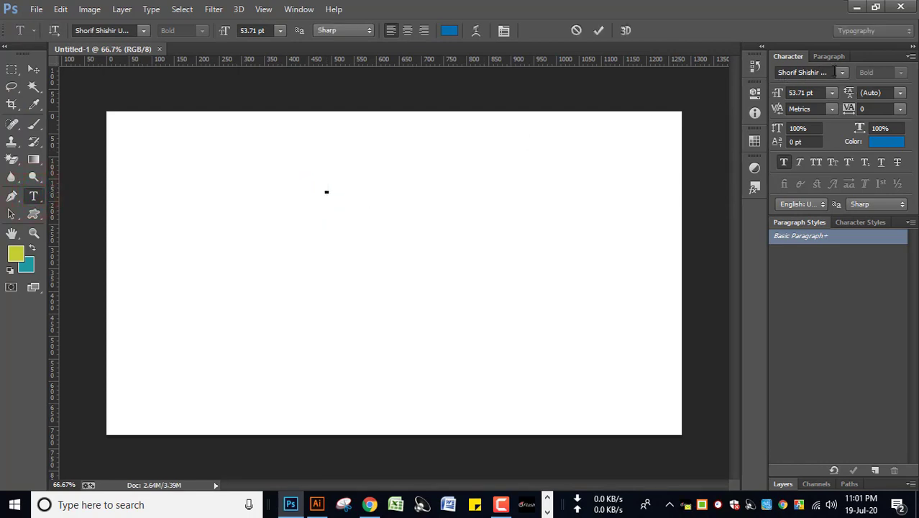
pyautogui.click(702, 503)
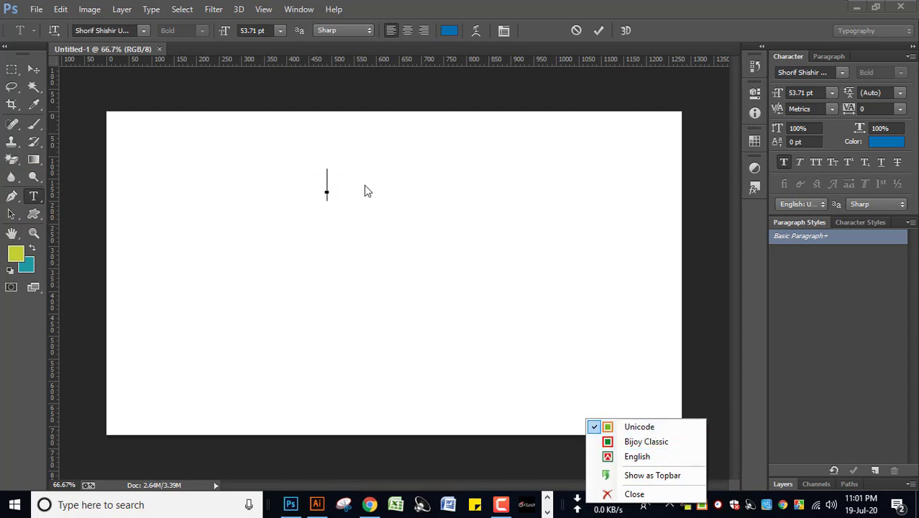
# Step: Type the Bengali phrase সম্মতি ক্রি with Unicode input, correcting a mistyped syllable
pyautogui.click(333, 188)
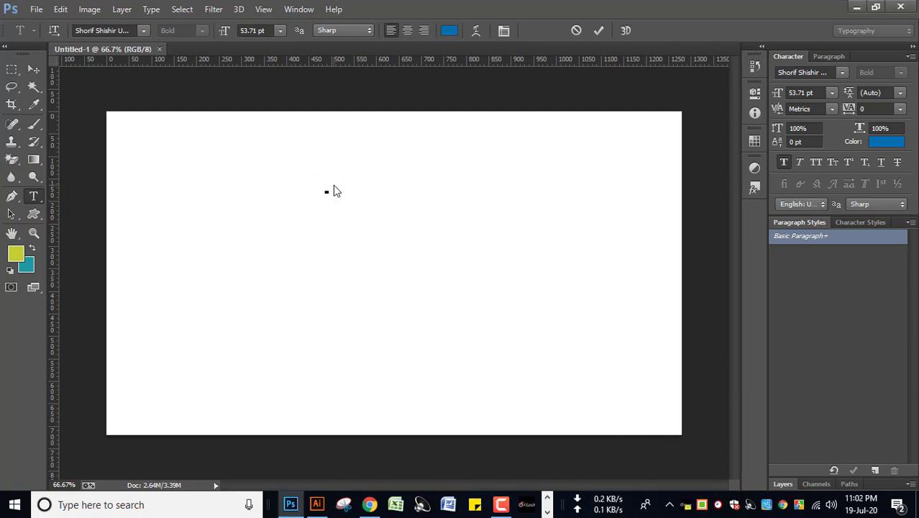
pyautogui.write('সম্মতি')
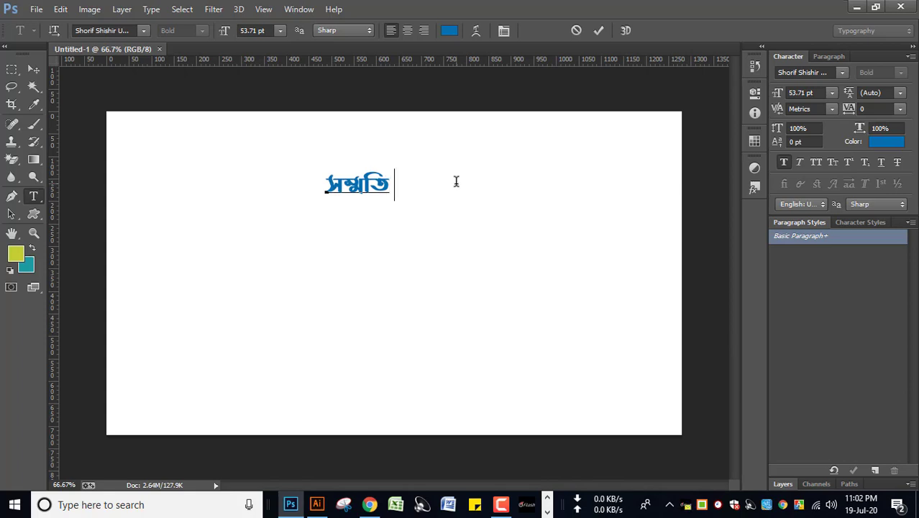
pyautogui.write('পি')
pyautogui.press('BackSpace')
pyautogui.press('BackSpace')
pyautogui.write('ক্রি')
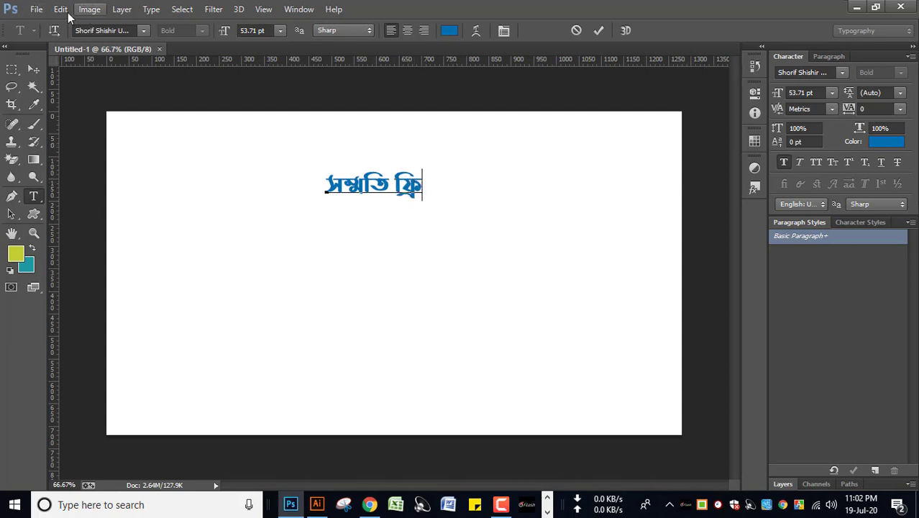
# Step: Select the whole Bengali phrase for a font change
pyautogui.moveTo(425, 182); pyautogui.dragTo(328, 185)
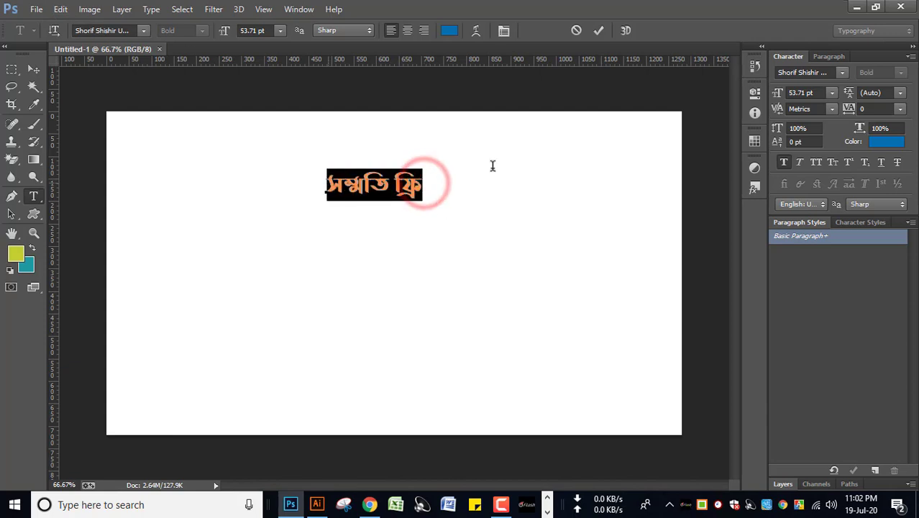
pyautogui.click(841, 72)
pyautogui.click(550, 173)
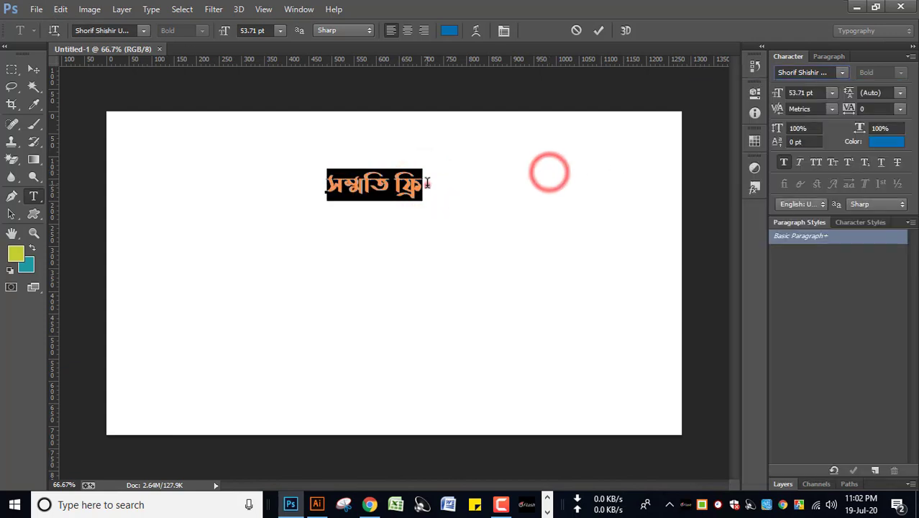
pyautogui.moveTo(426, 184); pyautogui.dragTo(317, 186)
# Step: Apply the Shorif Ador Unicode font to the selected Bengali phrase
pyautogui.click(842, 72)
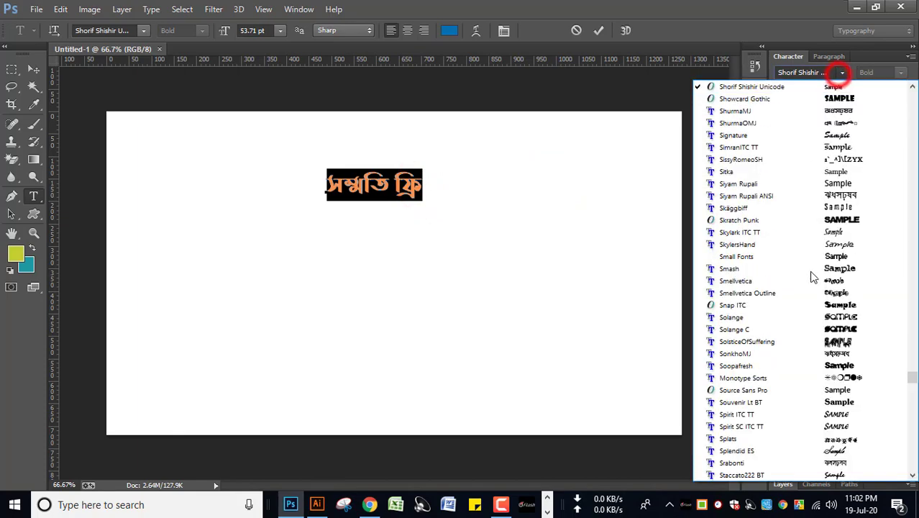
pyautogui.scroll(-1, 813, 317)
pyautogui.scroll(-5, 813, 320)
pyautogui.scroll(-5, 813, 320)
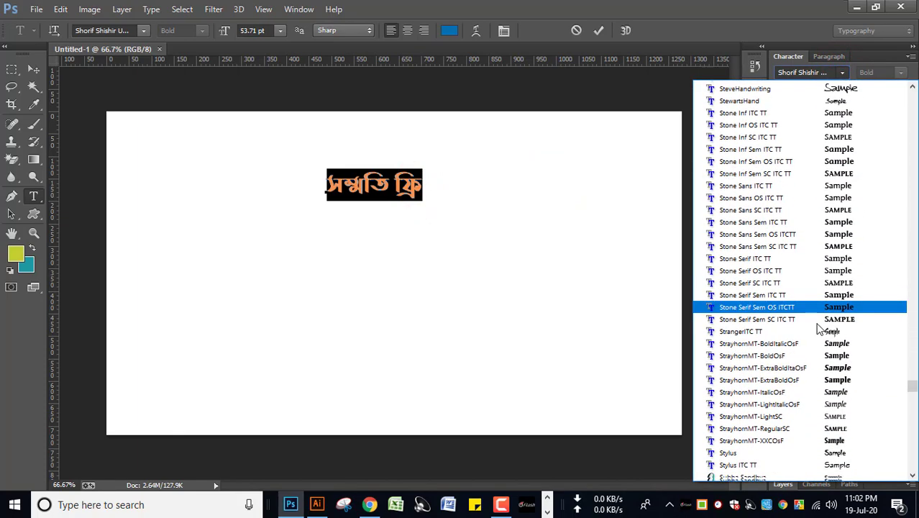
pyautogui.scroll(-5, 813, 320)
pyautogui.scroll(-5, 824, 342)
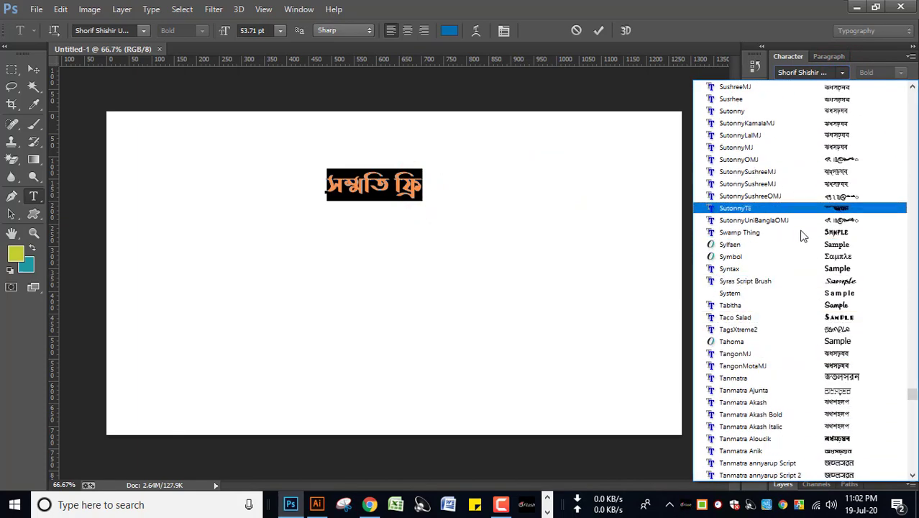
pyautogui.scroll(1, 804, 233)
pyautogui.scroll(3, 792, 234)
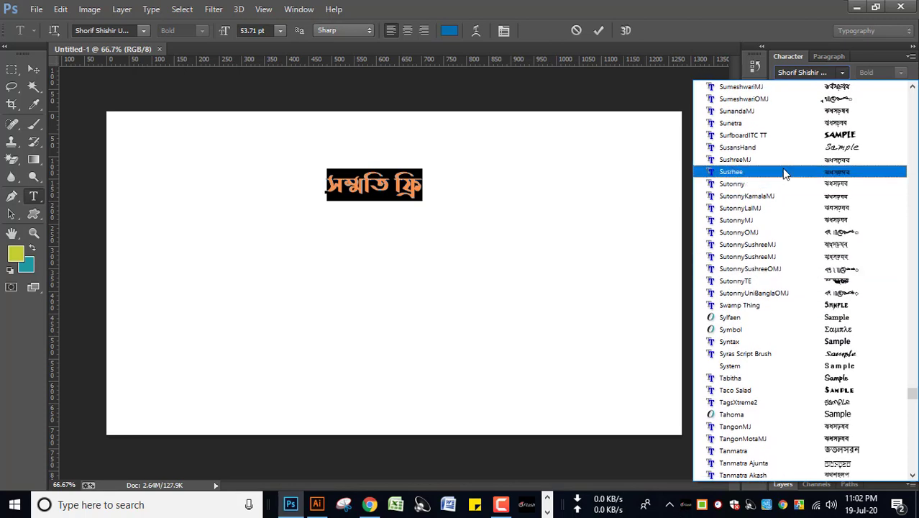
pyautogui.scroll(-3, 811, 346)
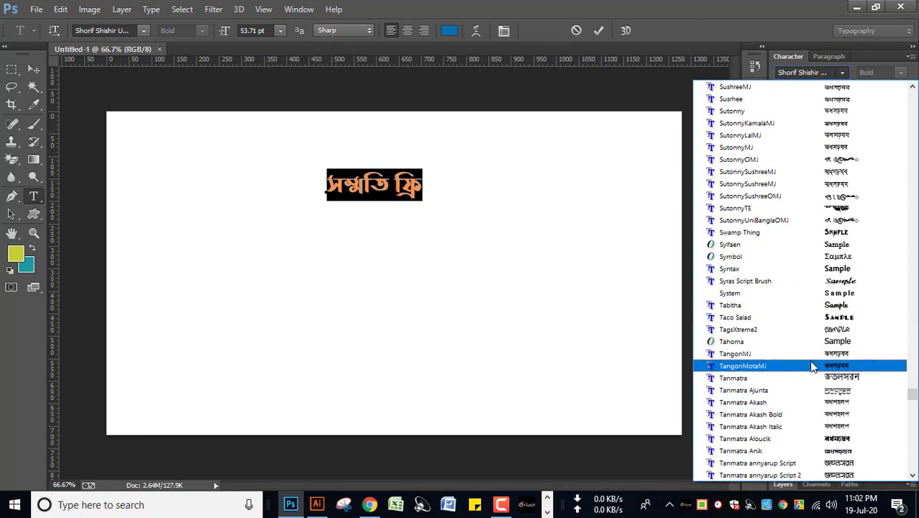
pyautogui.scroll(-3, 813, 364)
pyautogui.scroll(-2, 813, 366)
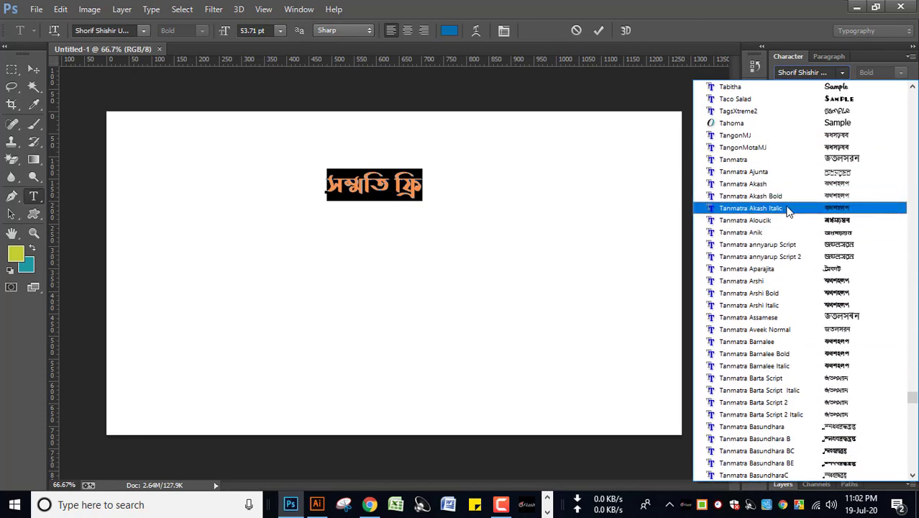
pyautogui.scroll(-2, 791, 367)
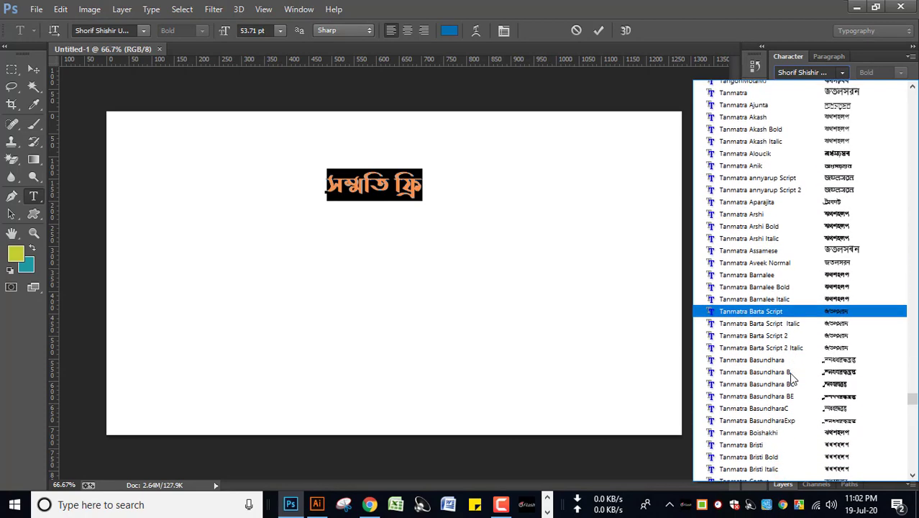
pyautogui.scroll(-1, 793, 376)
pyautogui.scroll(-3, 794, 380)
pyautogui.scroll(-2, 793, 379)
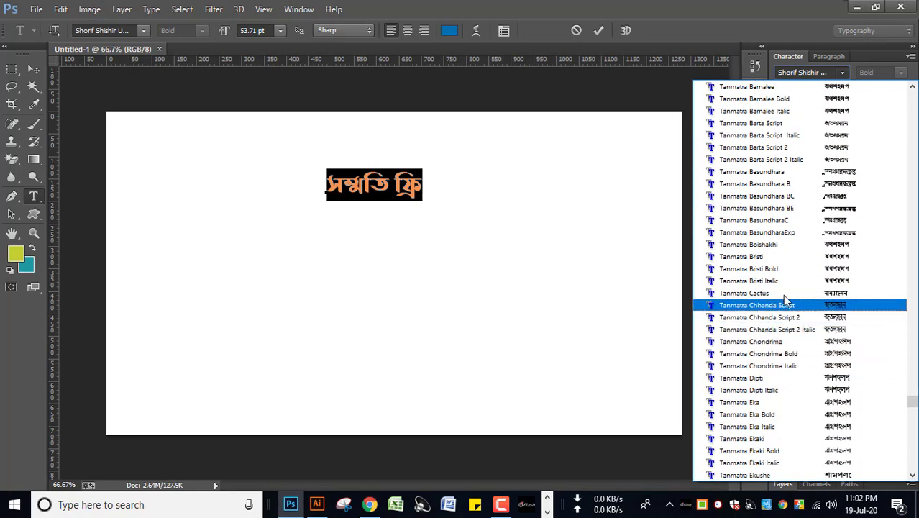
pyautogui.click(838, 68)
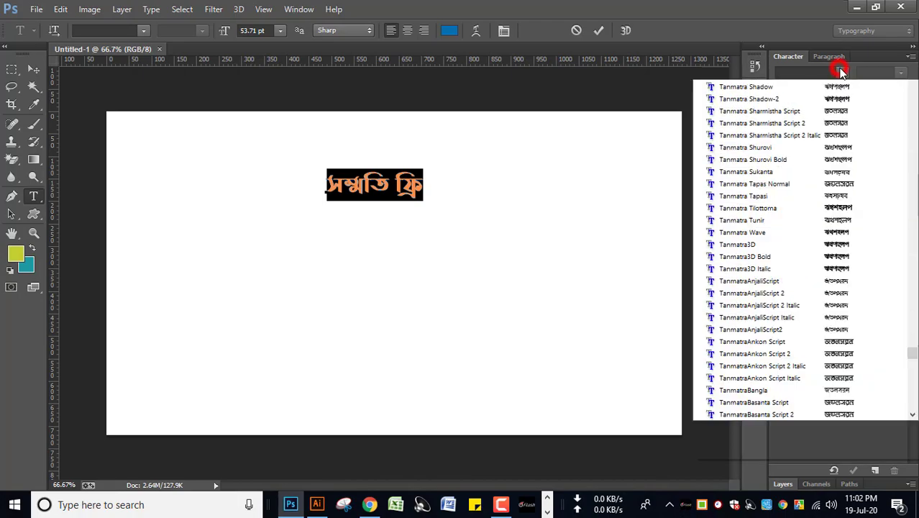
pyautogui.scroll(-1, 799, 418)
pyautogui.scroll(-2, 798, 418)
pyautogui.scroll(-3, 798, 419)
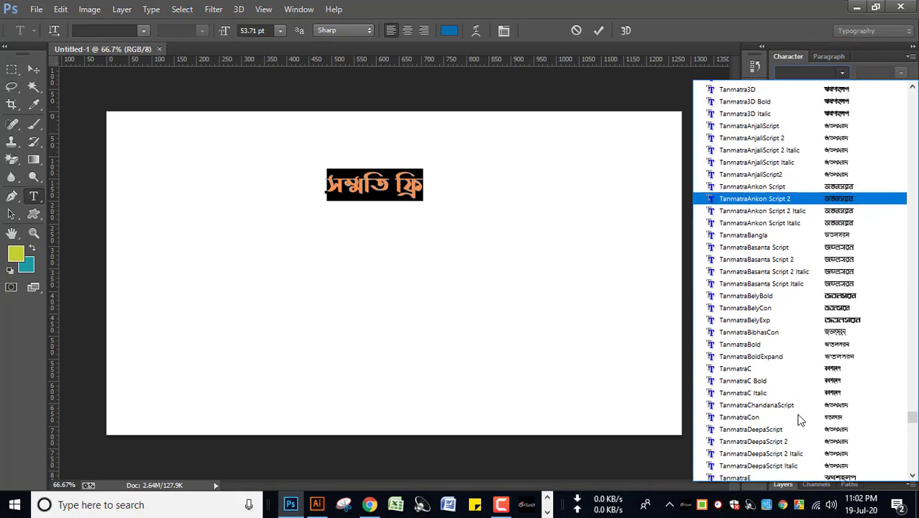
pyautogui.scroll(-4, 799, 419)
pyautogui.scroll(-2, 794, 399)
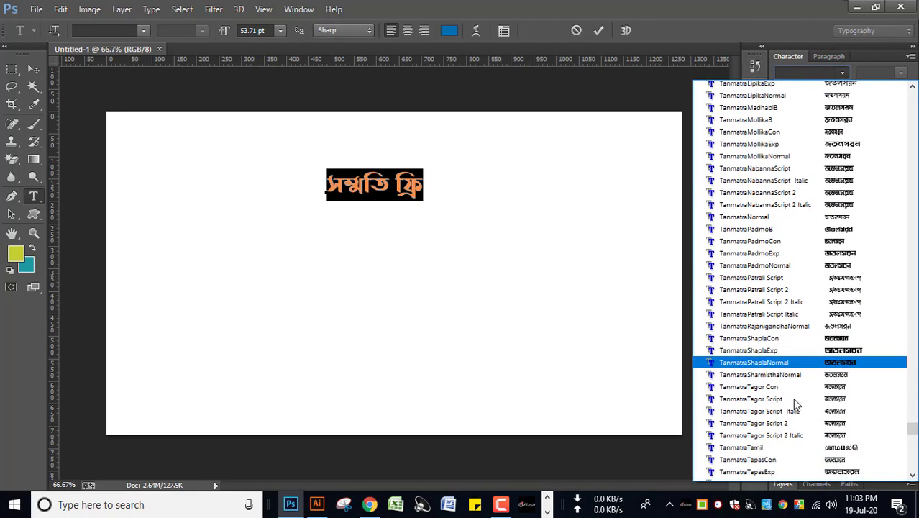
pyautogui.scroll(-5, 794, 402)
pyautogui.scroll(15, 780, 404)
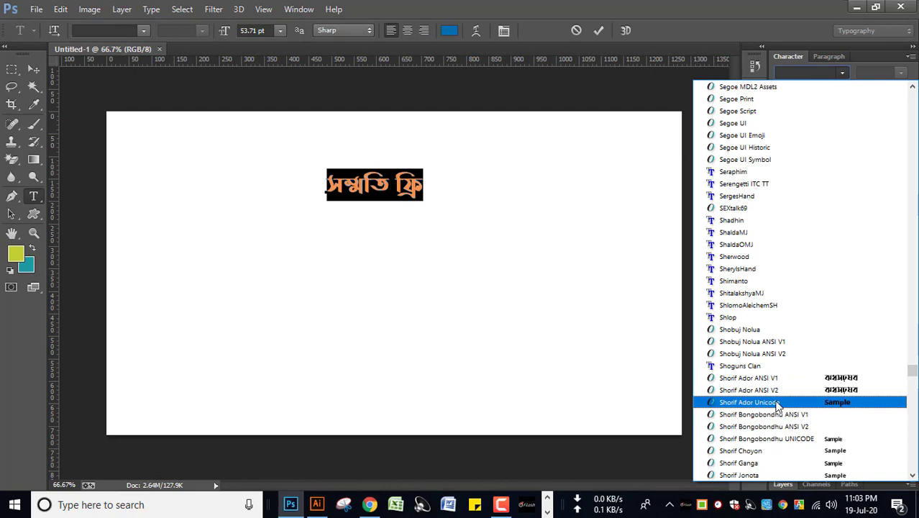
pyautogui.click(777, 404)
# Step: Deselect the text, minimize Photoshop and bring Illustrator to the front
pyautogui.click(440, 205)
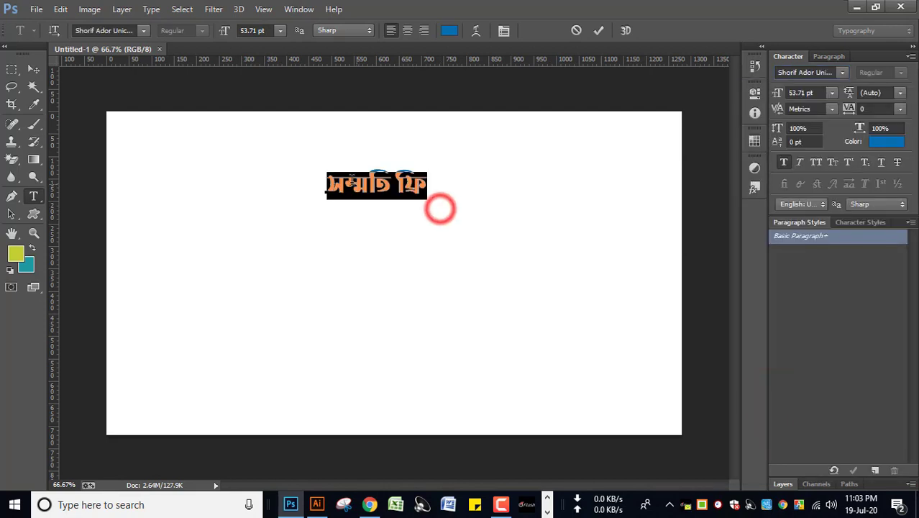
pyautogui.click(351, 182)
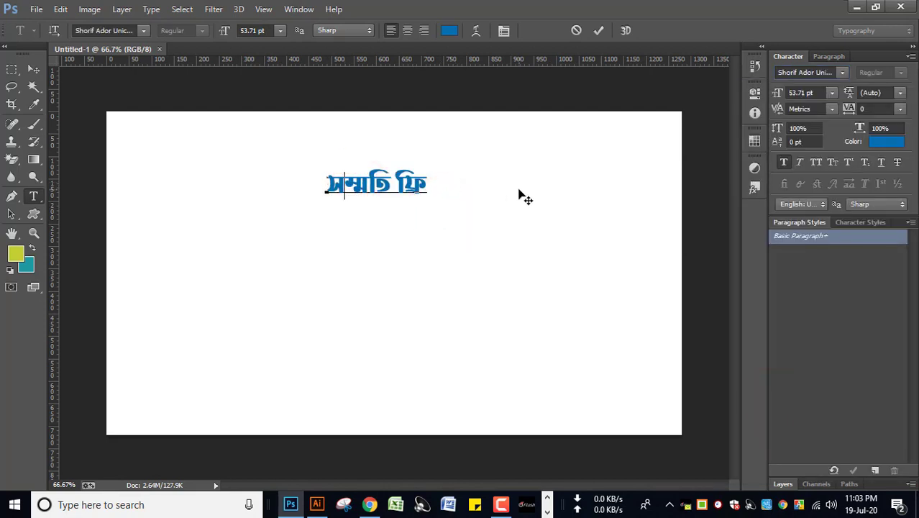
pyautogui.click(857, 7)
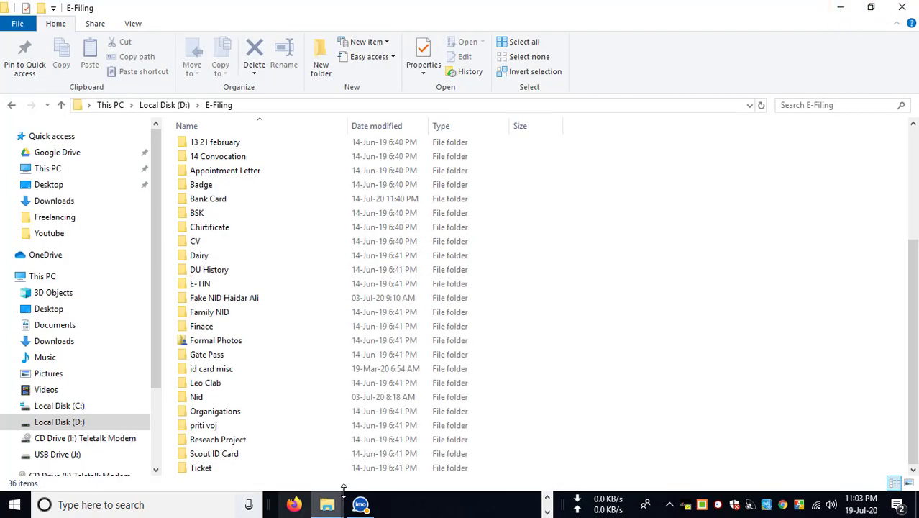
pyautogui.click(547, 512)
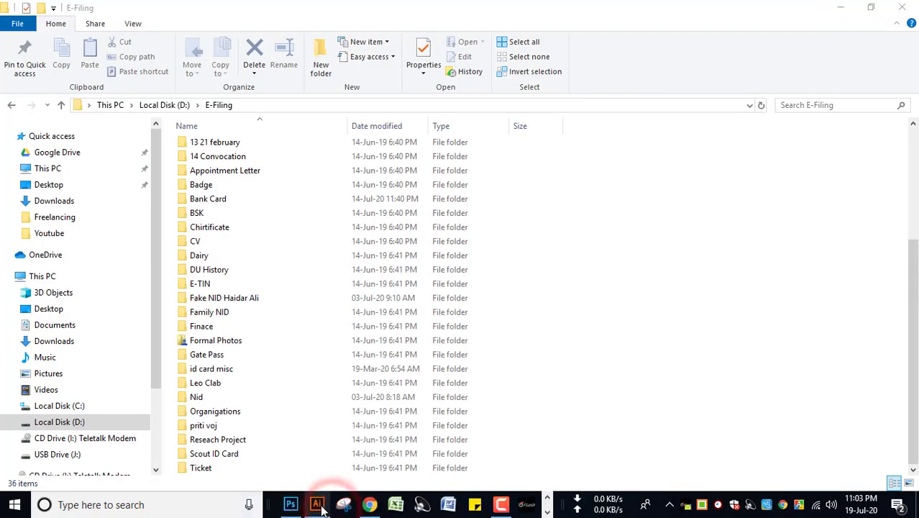
pyautogui.click(317, 504)
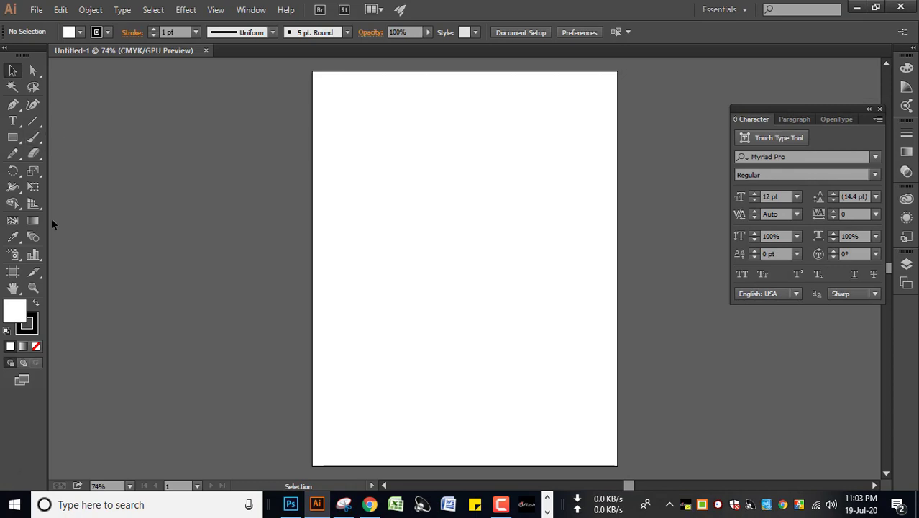
# Step: Start a text line on the artboard and move the Character panel further left
pyautogui.click(12, 120)
pyautogui.click(390, 166)
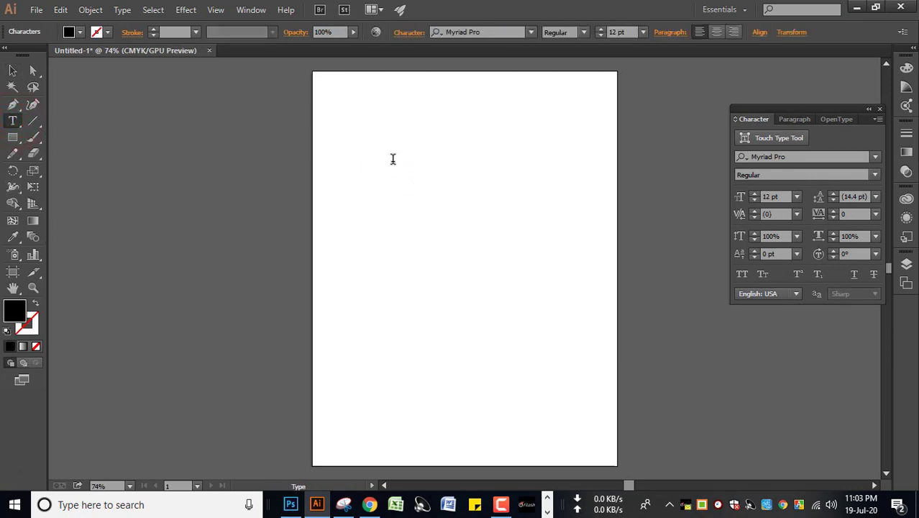
pyautogui.press('Escape')
pyautogui.hotkey('ctrl', 't')
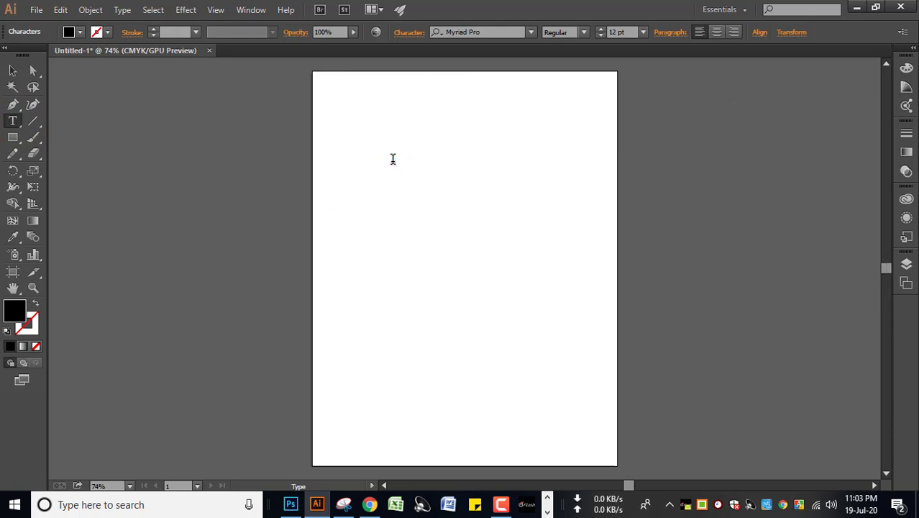
pyautogui.hotkey('ctrl', 't')
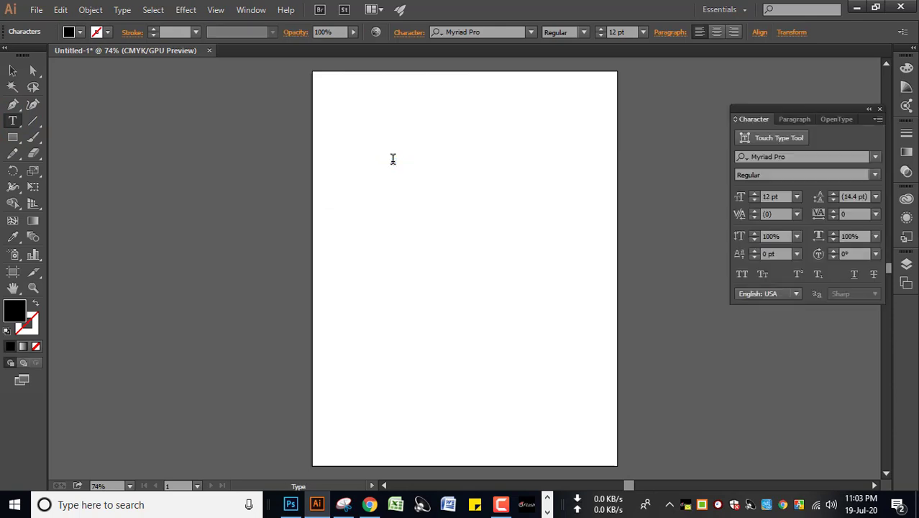
pyautogui.moveTo(798, 105); pyautogui.dragTo(723, 101)
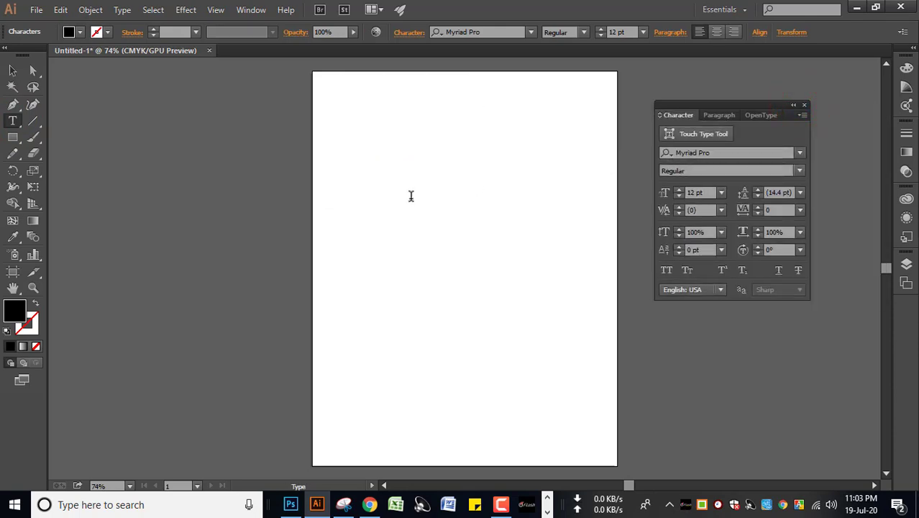
# Step: Place a text insertion point and switch Avro to Bangla input mode
pyautogui.rightClick(702, 505)
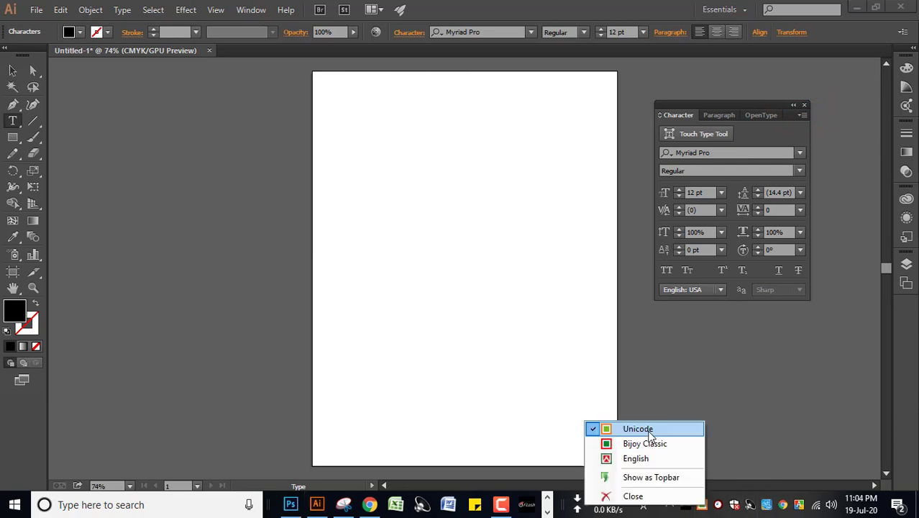
pyautogui.click(742, 413)
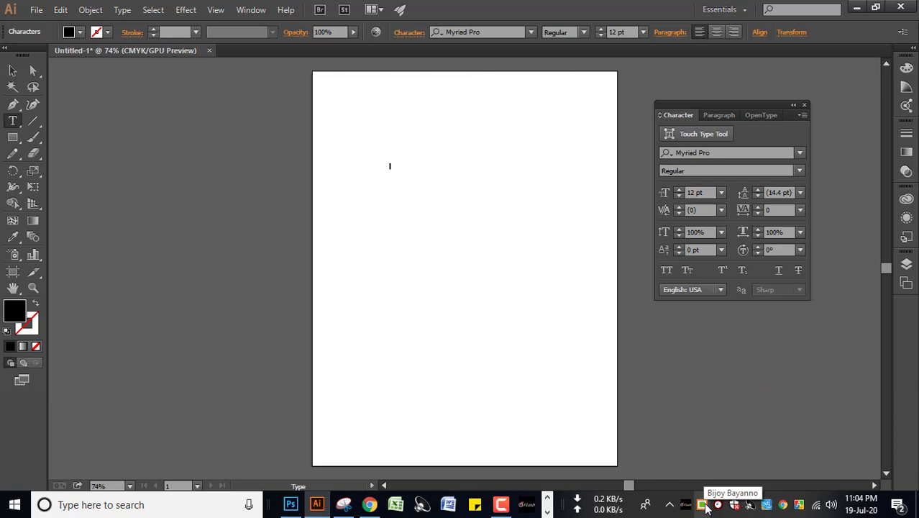
pyautogui.rightClick(799, 507)
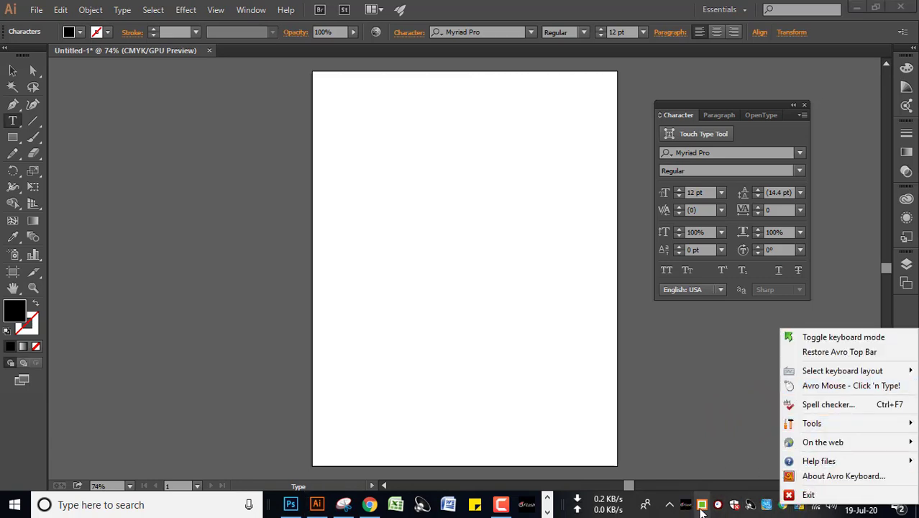
pyautogui.click(538, 162)
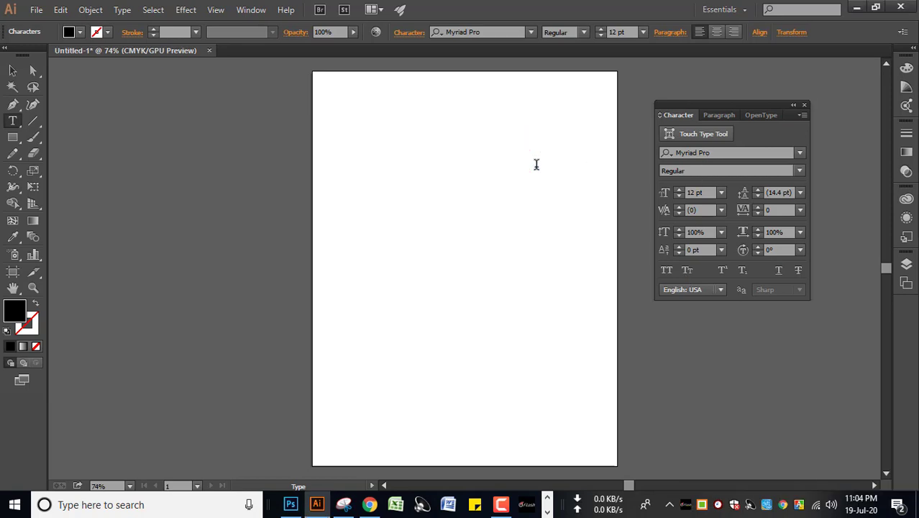
pyautogui.press('F12')
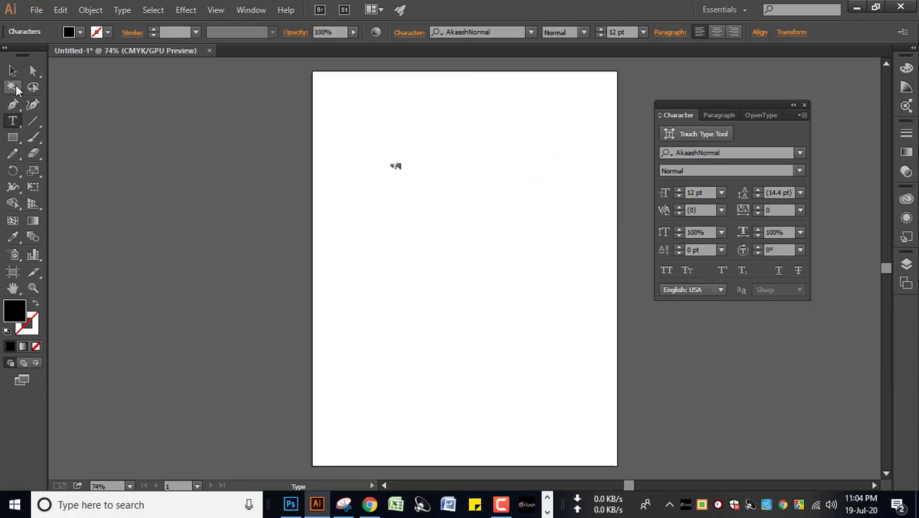
# Step: Delete the earlier small Bengali text object from the artboard
pyautogui.click(12, 69)
pyautogui.moveTo(400, 170); pyautogui.dragTo(460, 207)
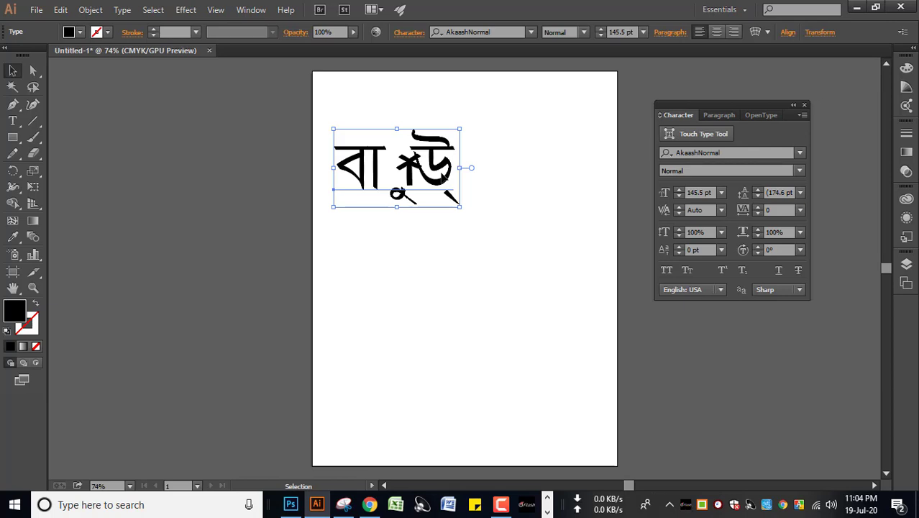
pyautogui.press('Delete')
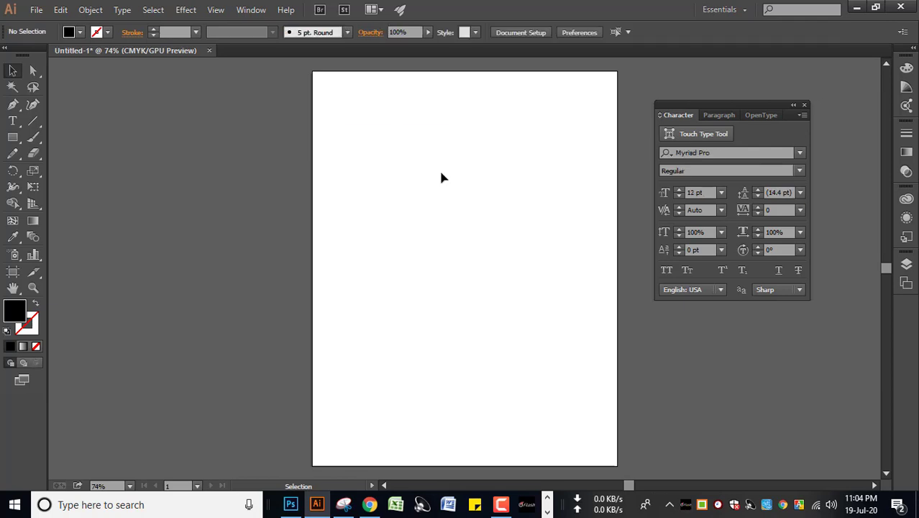
# Step: Type ক্লাস টিকেট as a new text line near the top of the page
pyautogui.press('t')
pyautogui.click(448, 160)
pyautogui.write('ক')
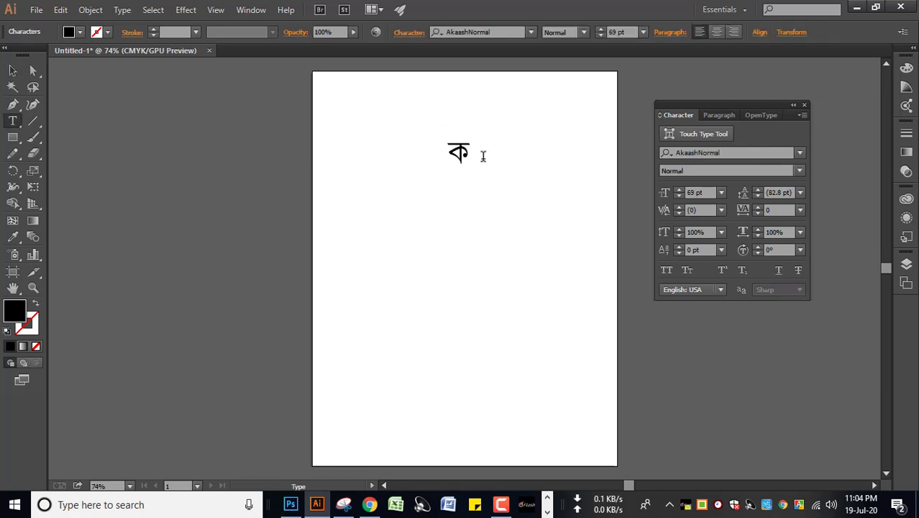
pyautogui.write('্লা')
pyautogui.write('স')
pyautogui.write(' টি')
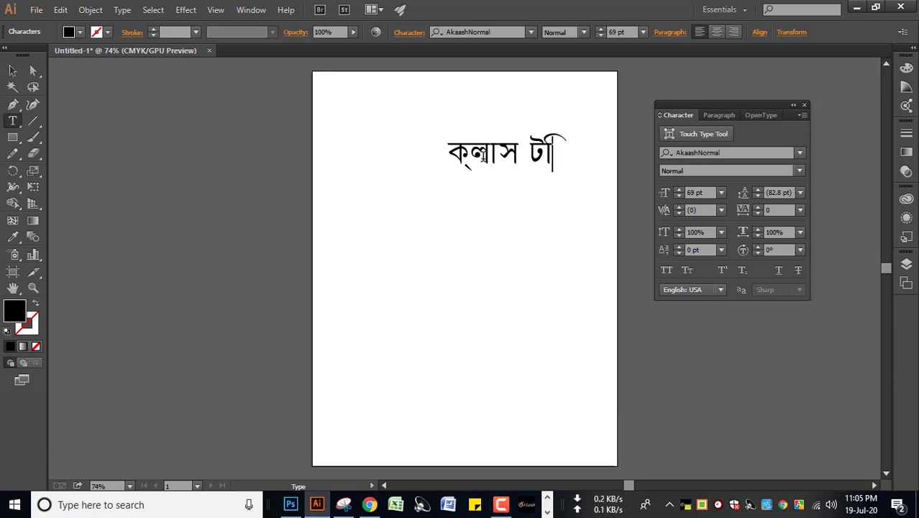
pyautogui.write('কেট')
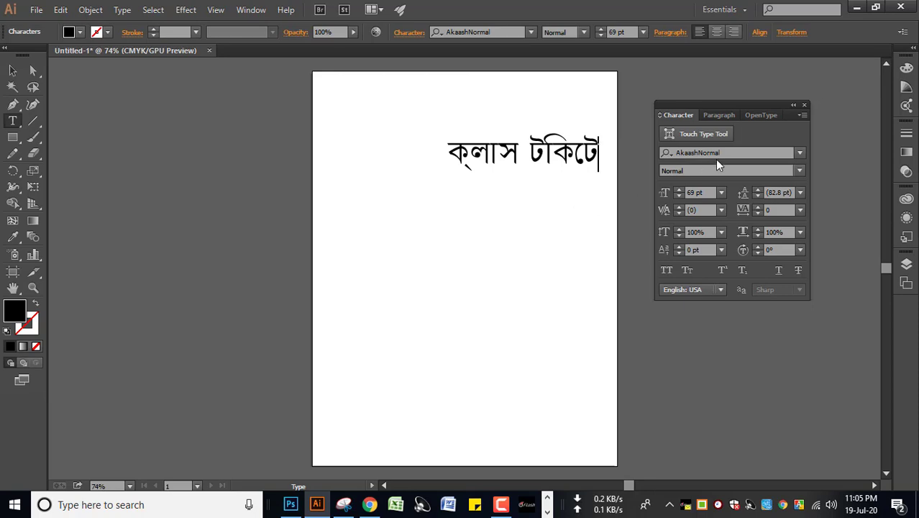
# Step: Set the whole Bengali headline in Shorif Shishir Unicode Bold
pyautogui.tripleClick(594, 151)
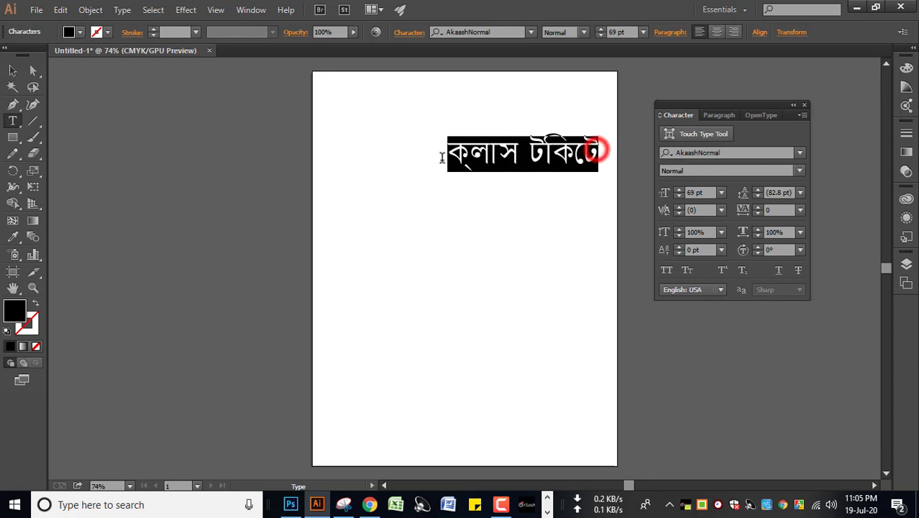
pyautogui.click(799, 152)
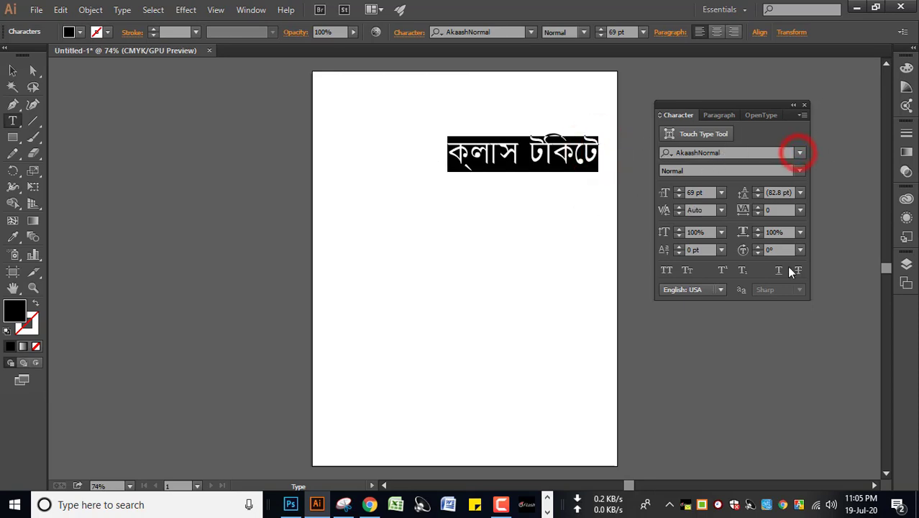
pyautogui.scroll(-5, 789, 303)
pyautogui.click(651, 408)
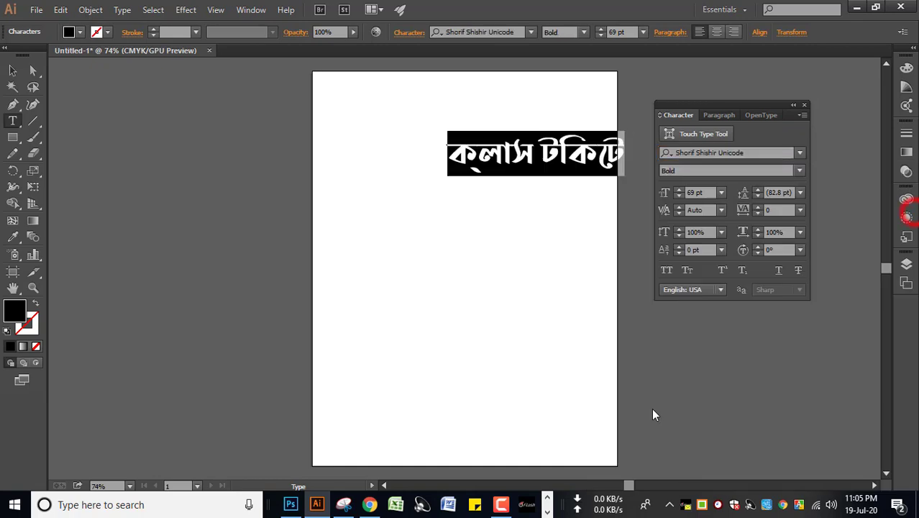
# Step: Move the Bengali headline lower and left toward the page centre
pyautogui.click(13, 70)
pyautogui.moveTo(579, 153)
pyautogui.mouseDown()
pyautogui.moveTo(523, 152)
pyautogui.moveTo(477, 169)
pyautogui.mouseUp()
pyautogui.click(491, 223)
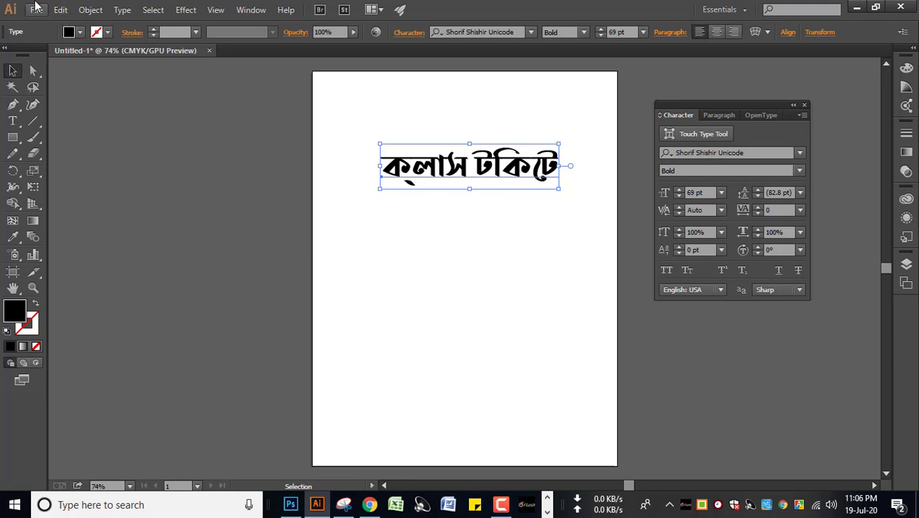
# Step: Enable Show Indic Options in Edit > Preferences > Type, then deselect the text
pyautogui.click(59, 10)
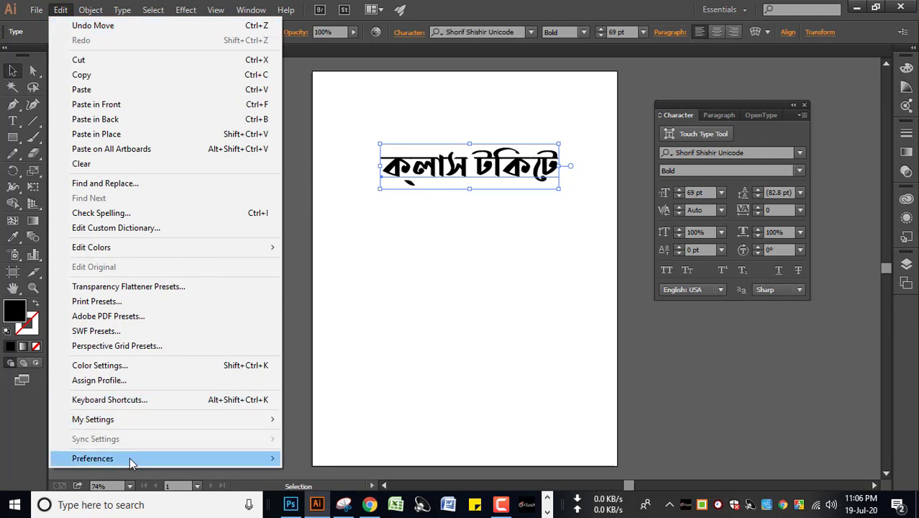
pyautogui.moveTo(93, 458)
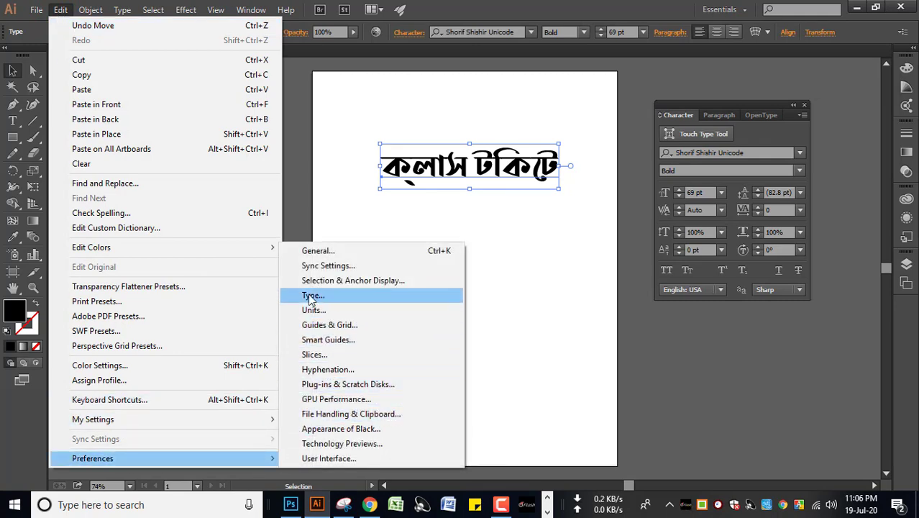
pyautogui.click(317, 296)
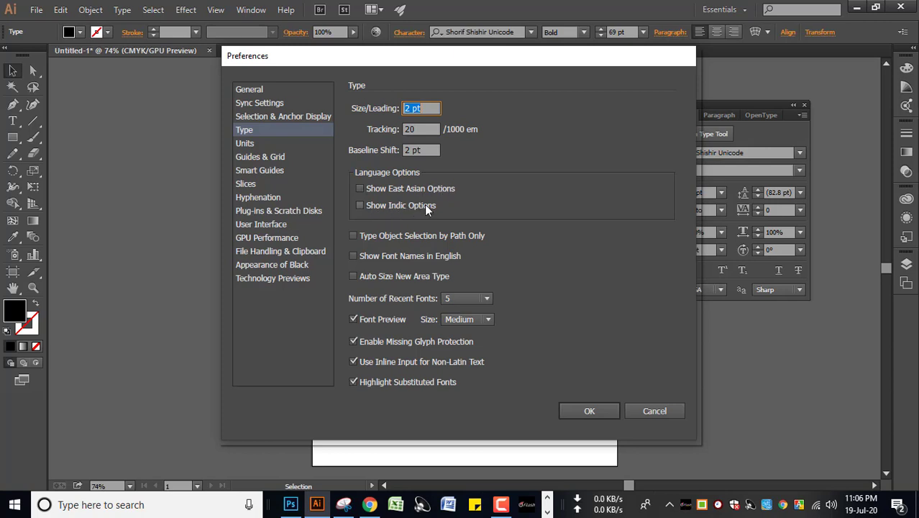
pyautogui.click(360, 206)
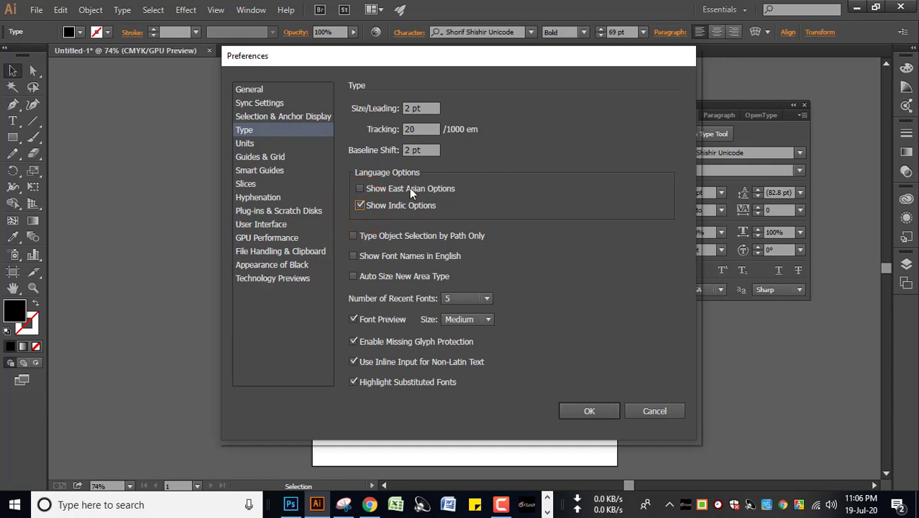
pyautogui.click(600, 408)
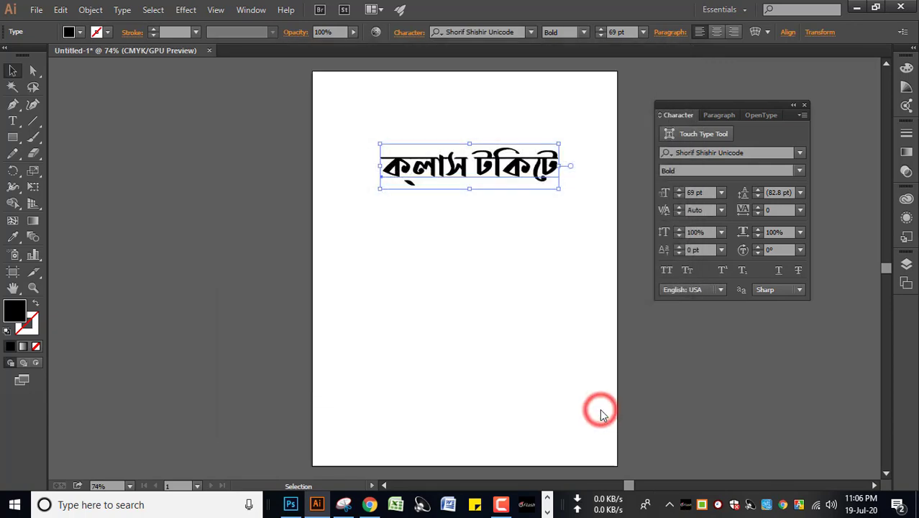
pyautogui.click(463, 216)
# Step: Check About Illustrator and its credits, then start a new Letter-size print document
pyautogui.click(468, 160)
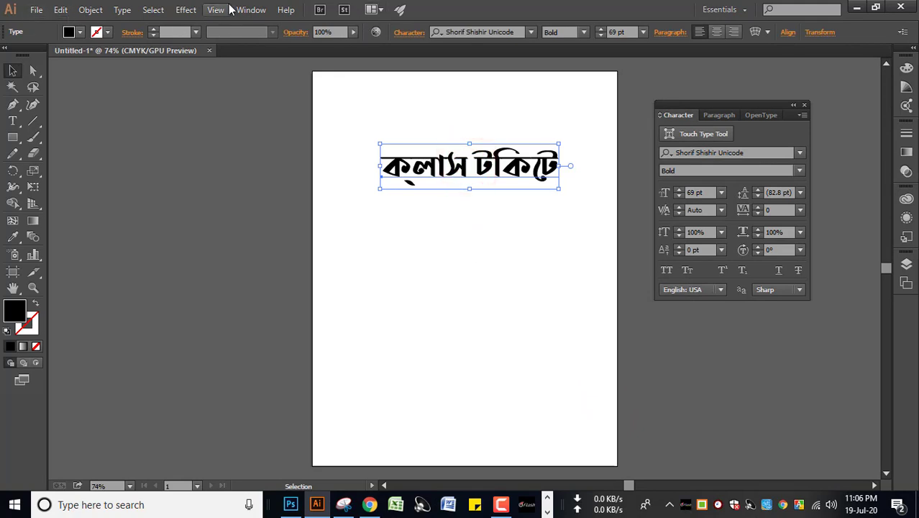
pyautogui.click(287, 9)
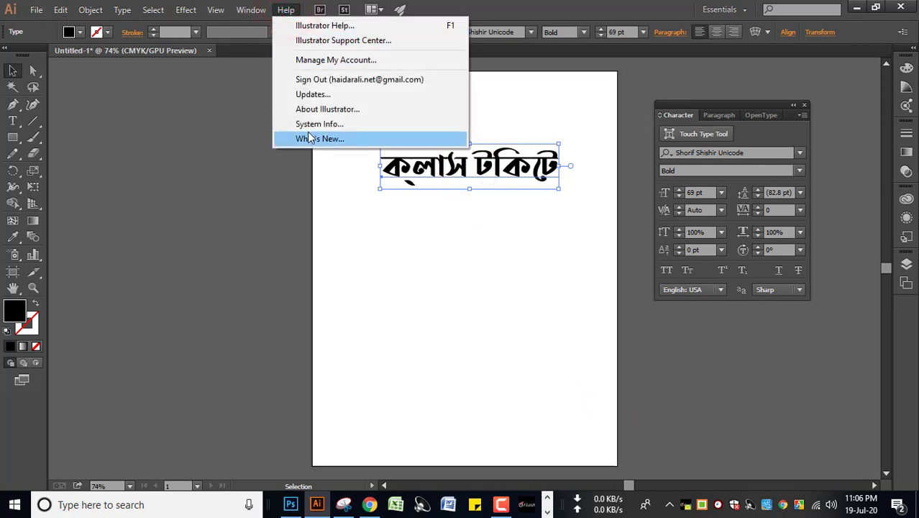
pyautogui.click(320, 110)
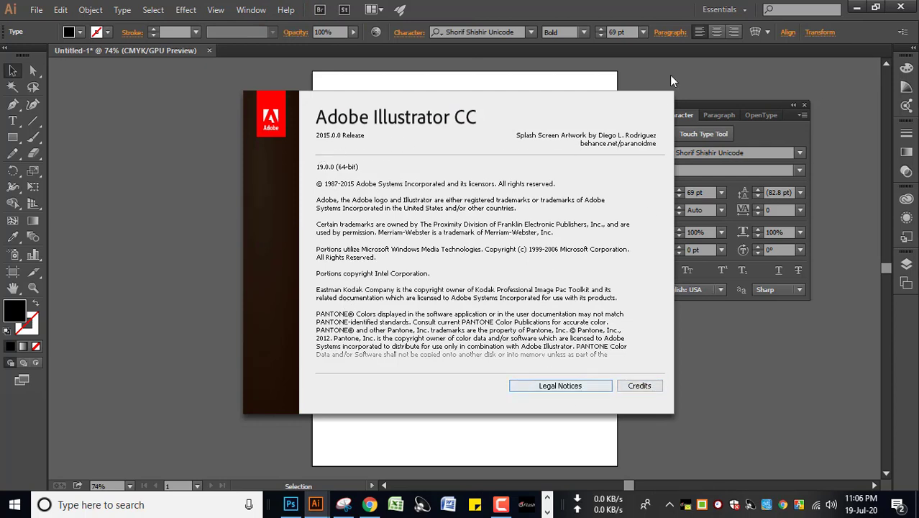
pyautogui.click(641, 387)
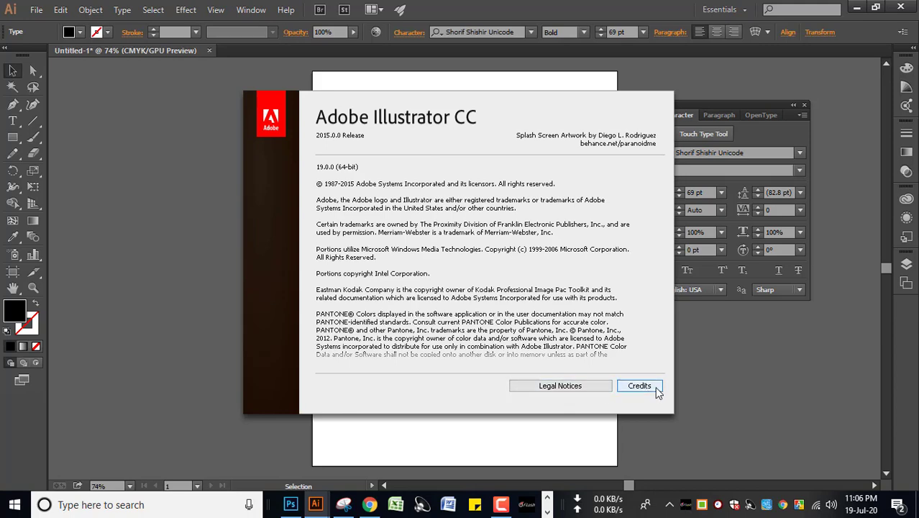
pyautogui.click(639, 386)
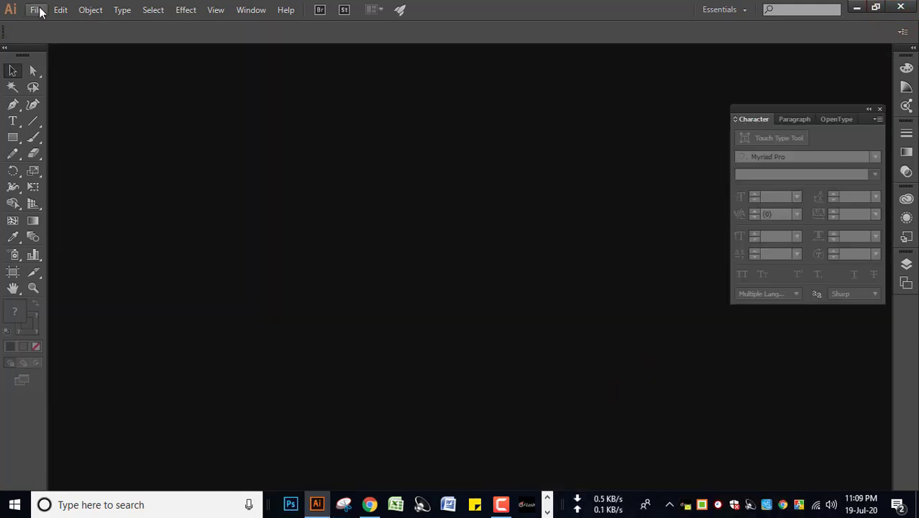
pyautogui.click(37, 10)
pyautogui.click(57, 26)
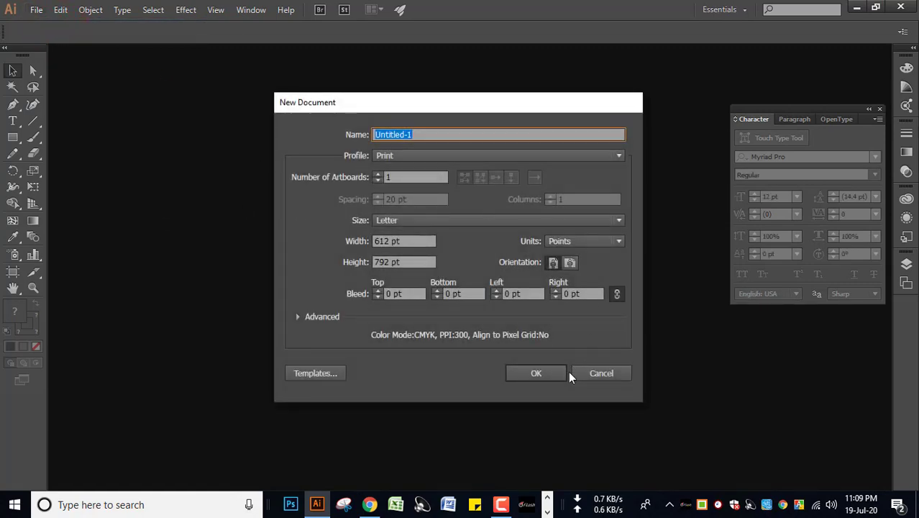
# Step: Create the blank Letter document and choose Shorif Shishir Unicode Bold as the type font
pyautogui.click(565, 373)
pyautogui.click(12, 121)
pyautogui.click(388, 175)
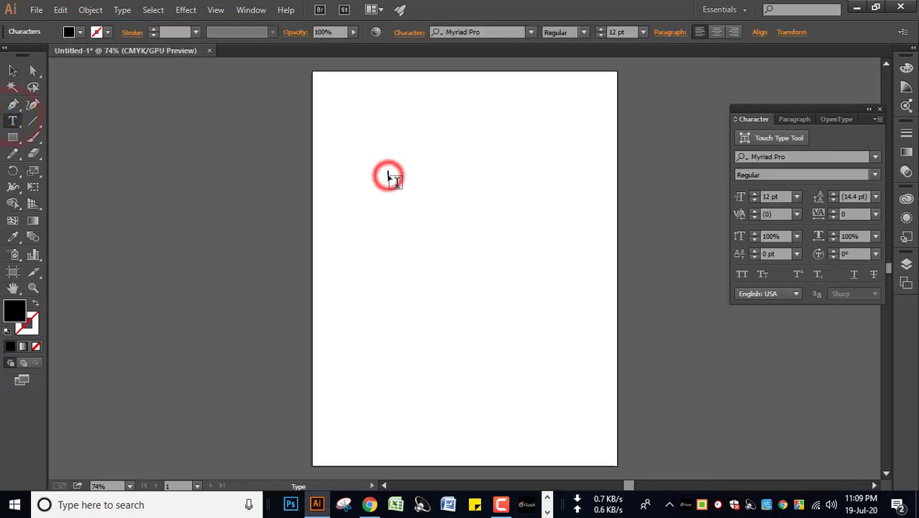
pyautogui.click(875, 156)
pyautogui.click(876, 156)
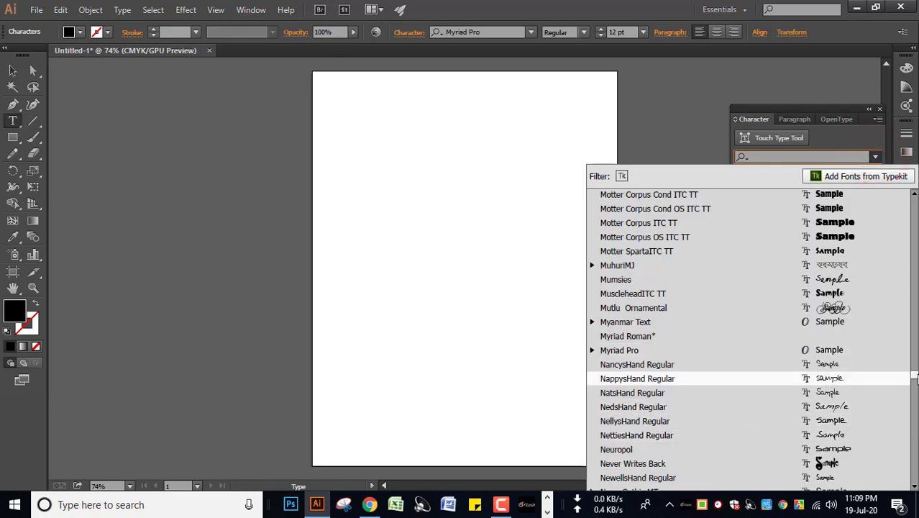
pyautogui.moveTo(914, 377)
pyautogui.mouseDown()
pyautogui.moveTo(916, 469)
pyautogui.moveTo(915, 459)
pyautogui.mouseUp()
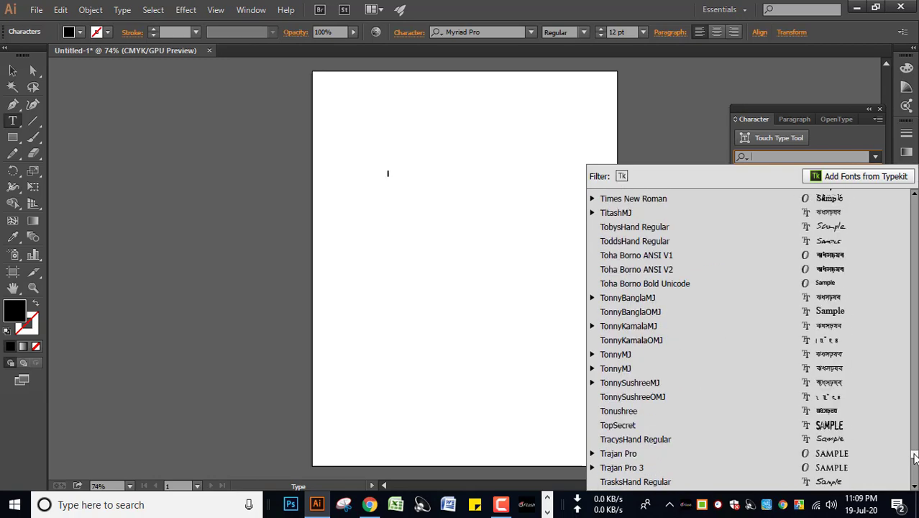
pyautogui.moveTo(915, 458); pyautogui.dragTo(916, 453)
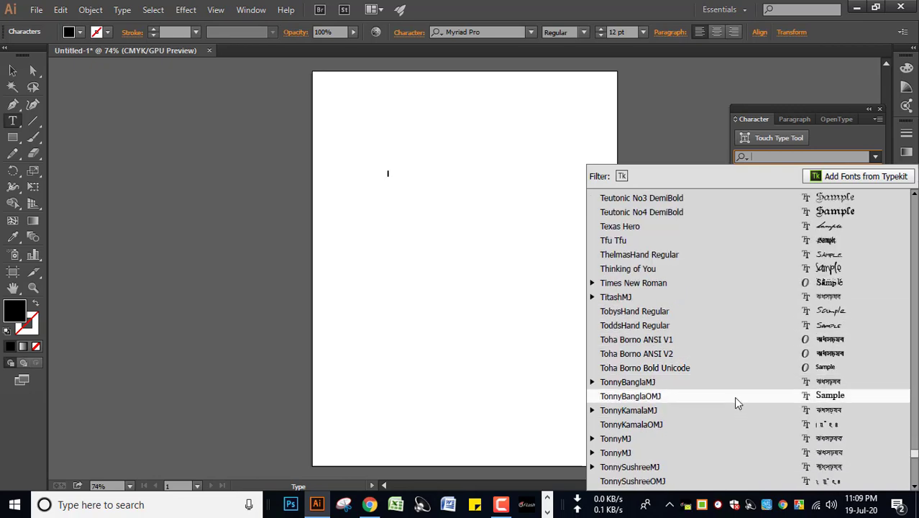
pyautogui.moveTo(915, 454)
pyautogui.mouseDown()
pyautogui.moveTo(915, 476)
pyautogui.moveTo(911, 430)
pyautogui.mouseUp()
pyautogui.click(655, 358)
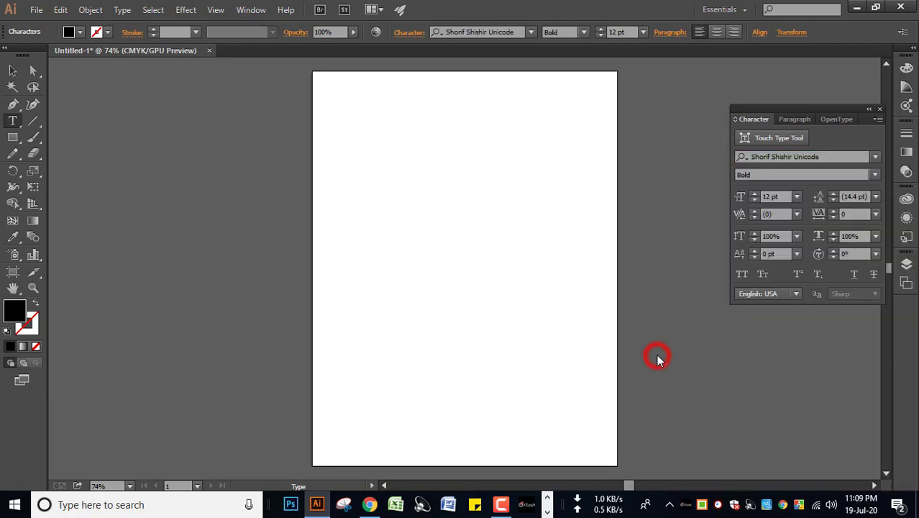
# Step: Place a text insertion point and switch the Bijoy keyboard layout to Unicode
pyautogui.click(396, 169)
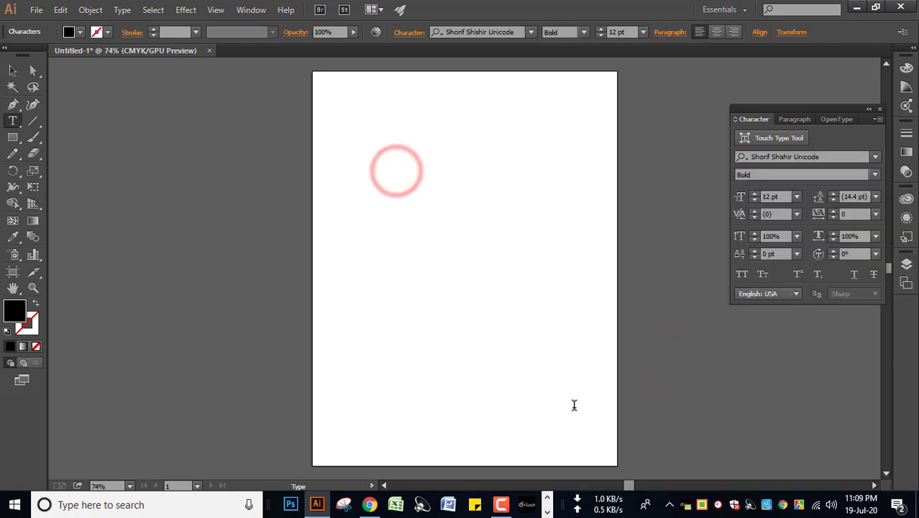
pyautogui.click(702, 505)
pyautogui.click(651, 427)
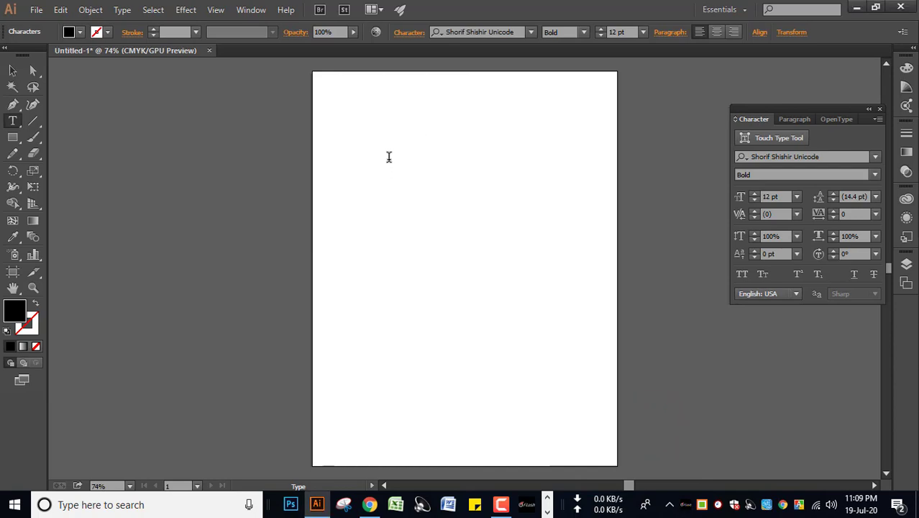
# Step: Type the Bengali conjunct word, enlarge it and position it near the top of the page
pyautogui.write('ক্য')
pyautogui.click(8, 69)
pyautogui.click(391, 174)
pyautogui.moveTo(400, 179); pyautogui.dragTo(502, 261)
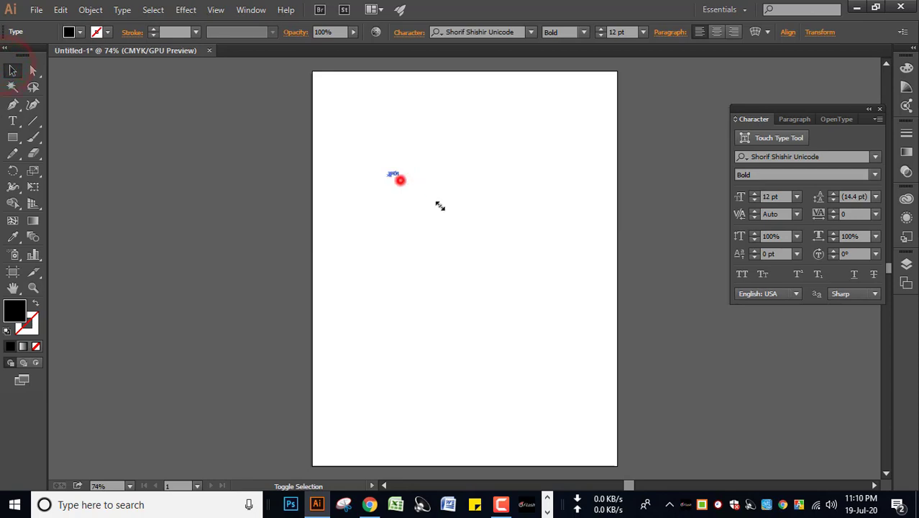
pyautogui.moveTo(490, 173); pyautogui.dragTo(503, 182)
pyautogui.click(489, 272)
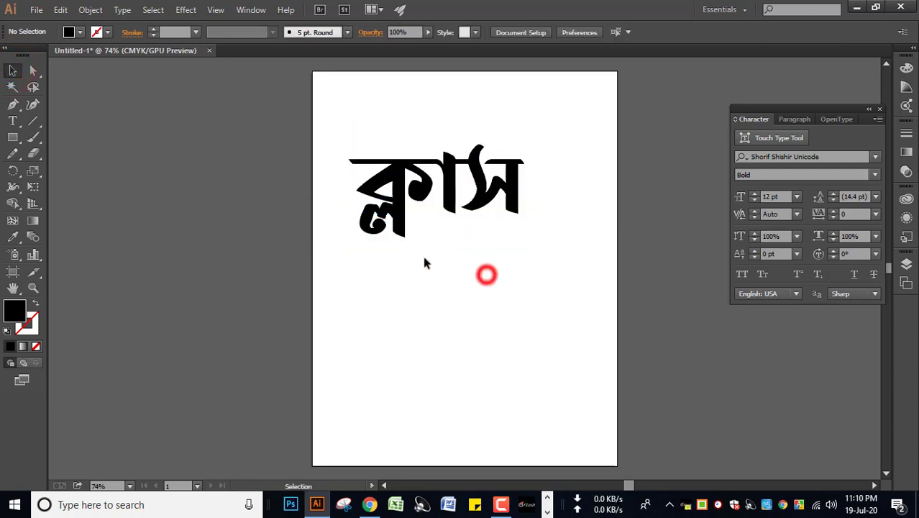
# Step: Type সম্মতি on a new text line below the large word
pyautogui.click(12, 120)
pyautogui.click(367, 267)
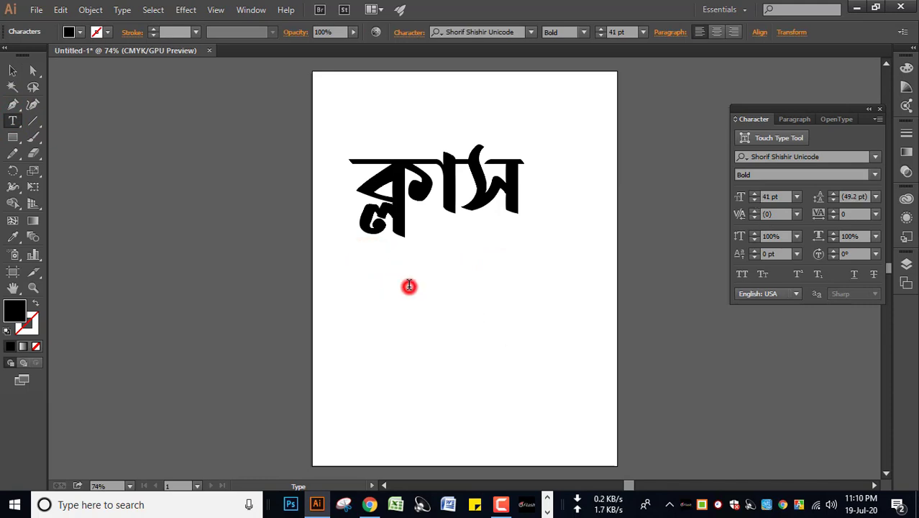
pyautogui.write('সম্মতি')
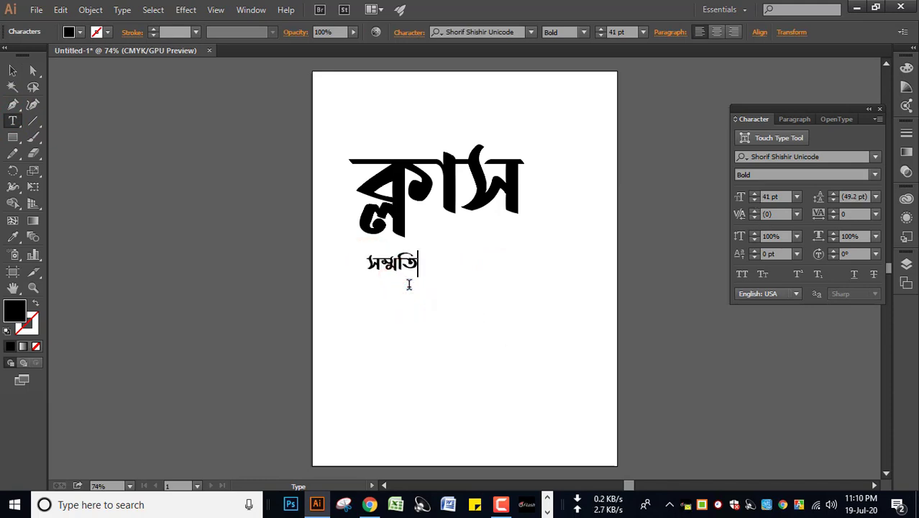